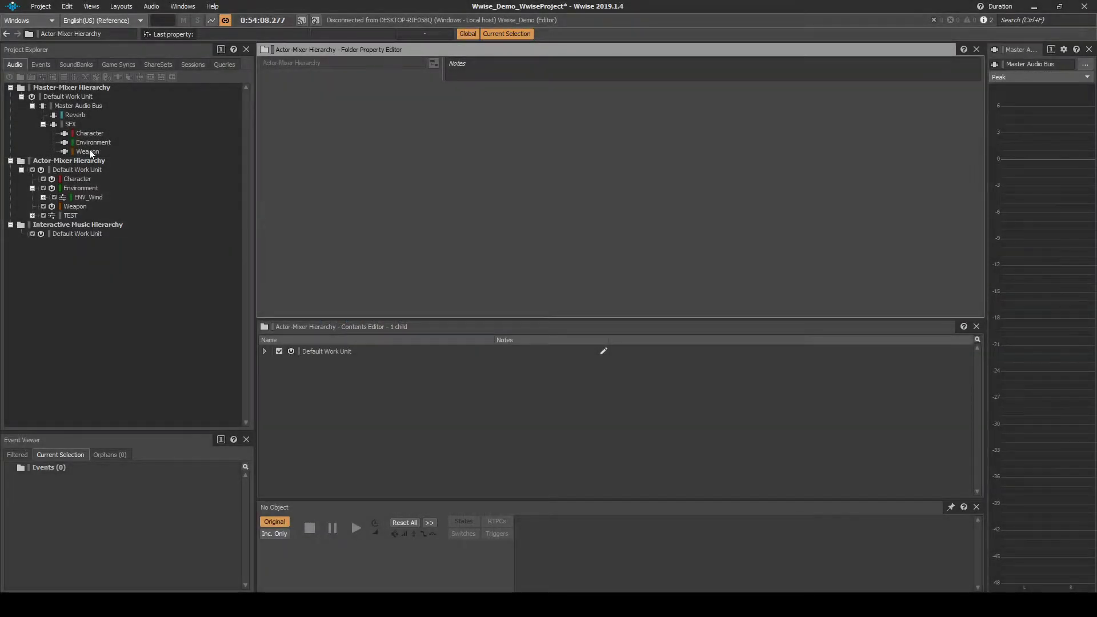
Add actor-mixer ENV_Water_Splash under Environment and set its Output Bus to the Environment bus
left_click(90, 161)
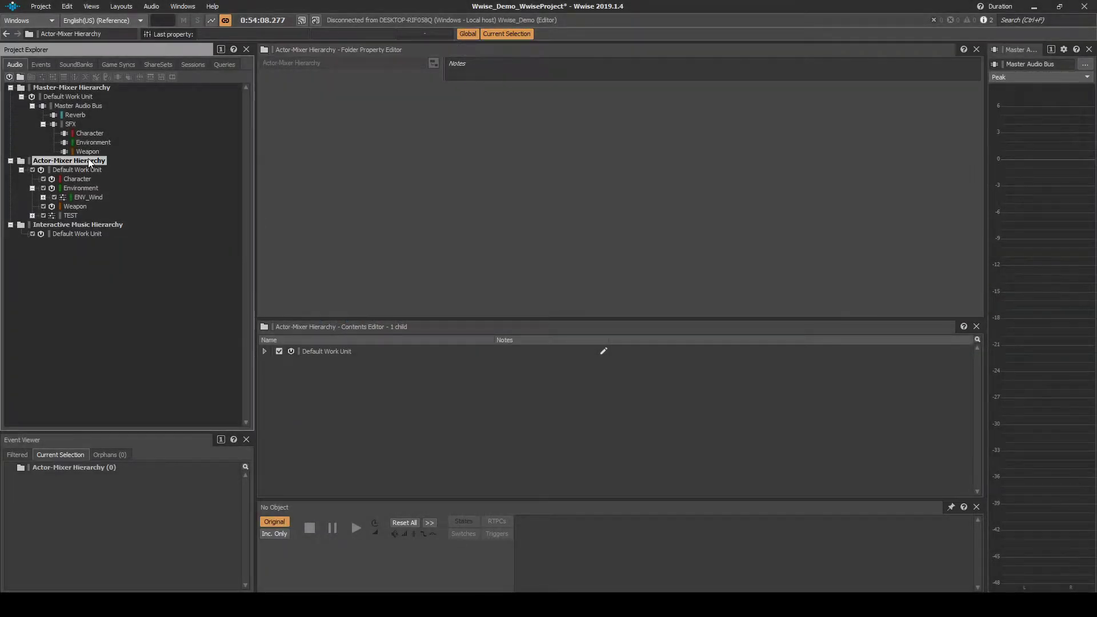
left_click(85, 188)
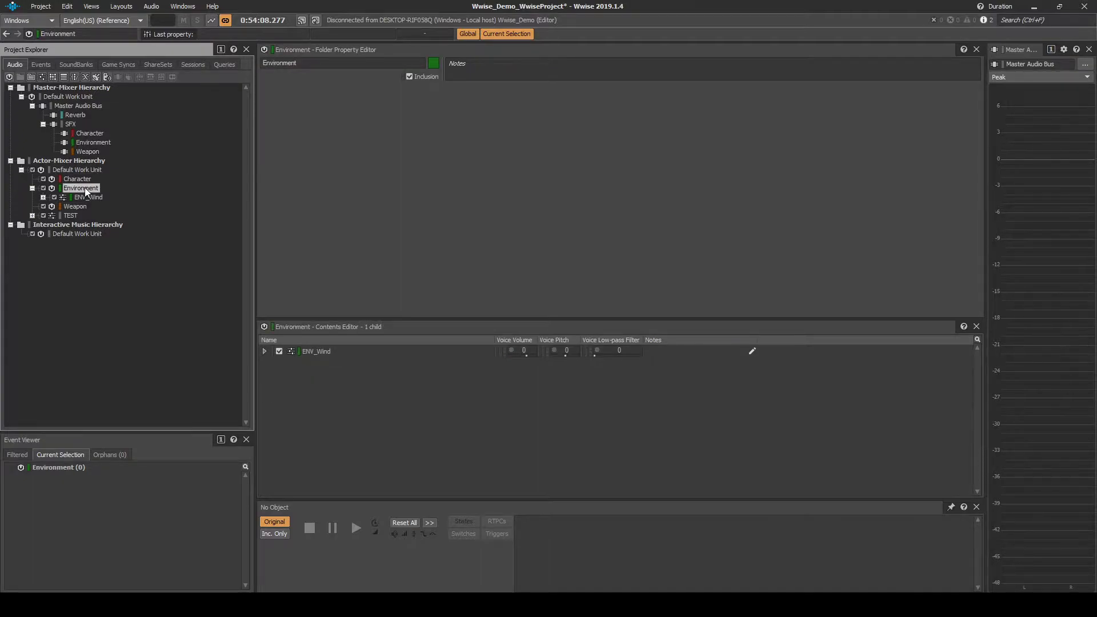
right_click(87, 191)
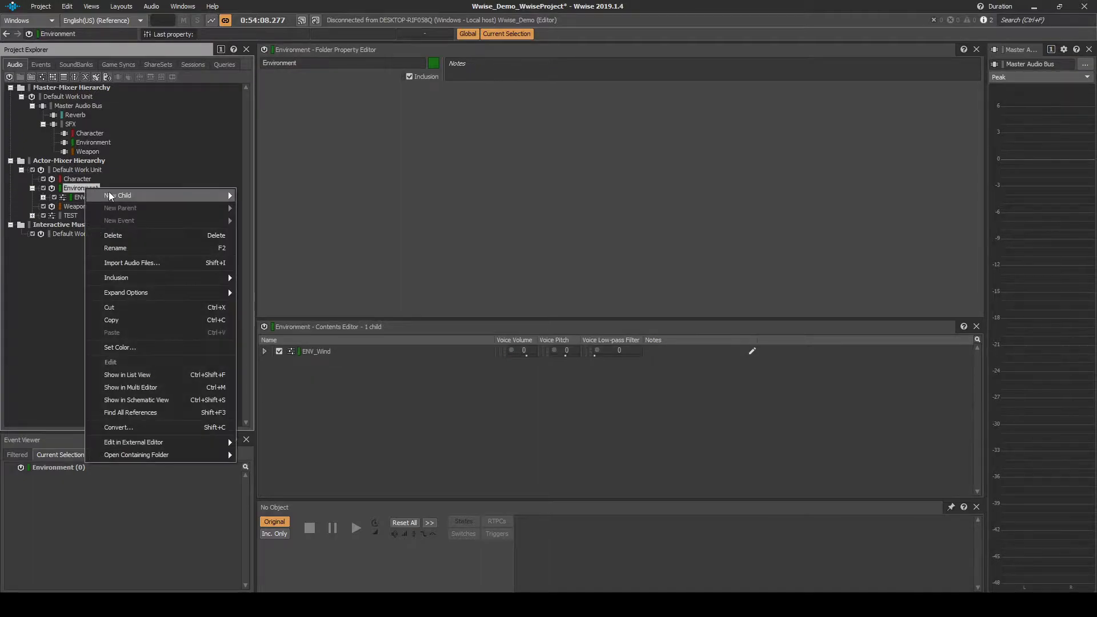
mouse_move(200, 194)
left_click(259, 217)
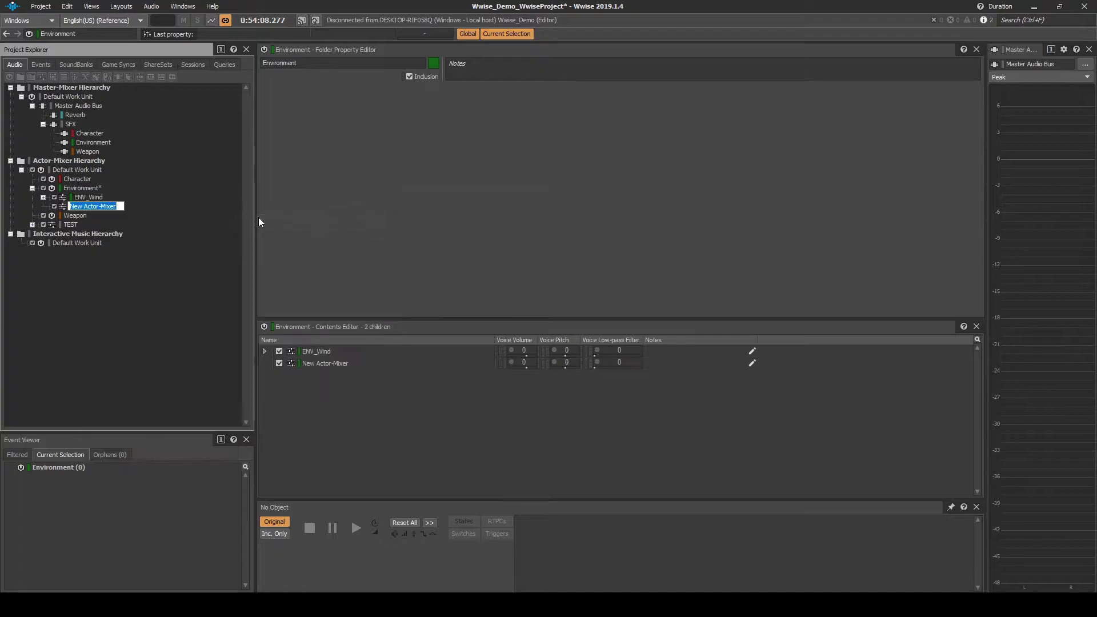
type("ENV_Wate")
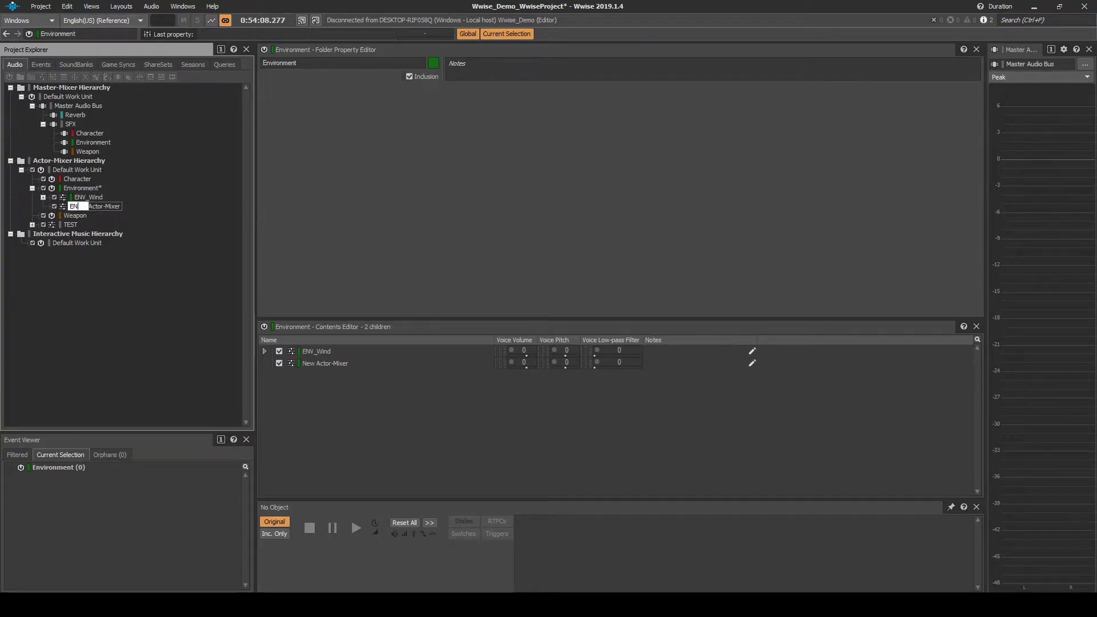
type("r_Splash")
key("Return")
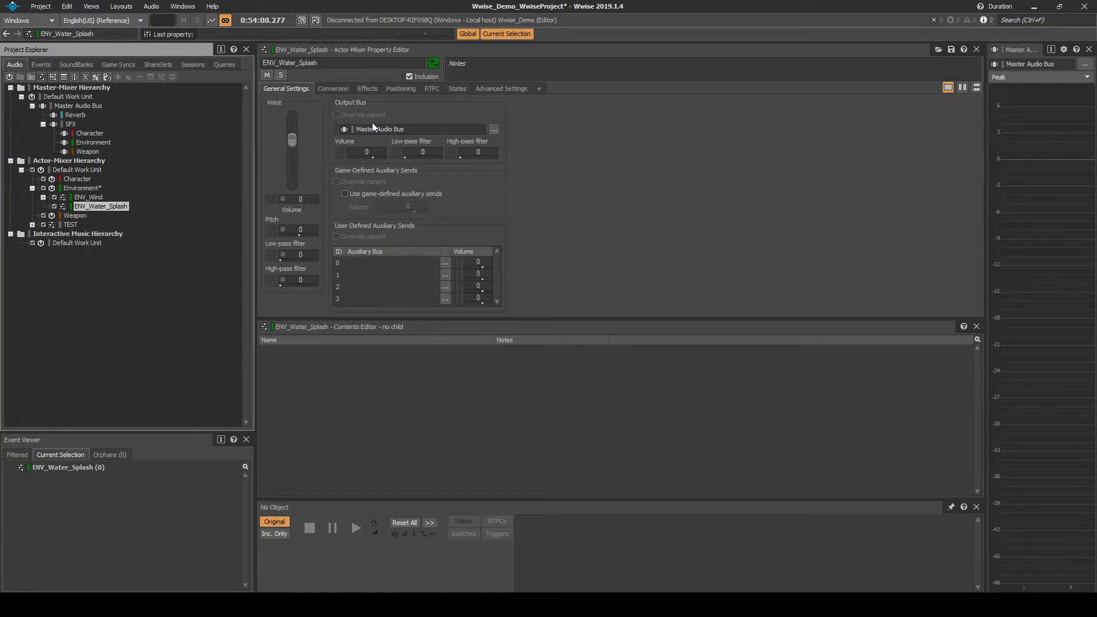
left_click_drag(93, 142, 377, 132)
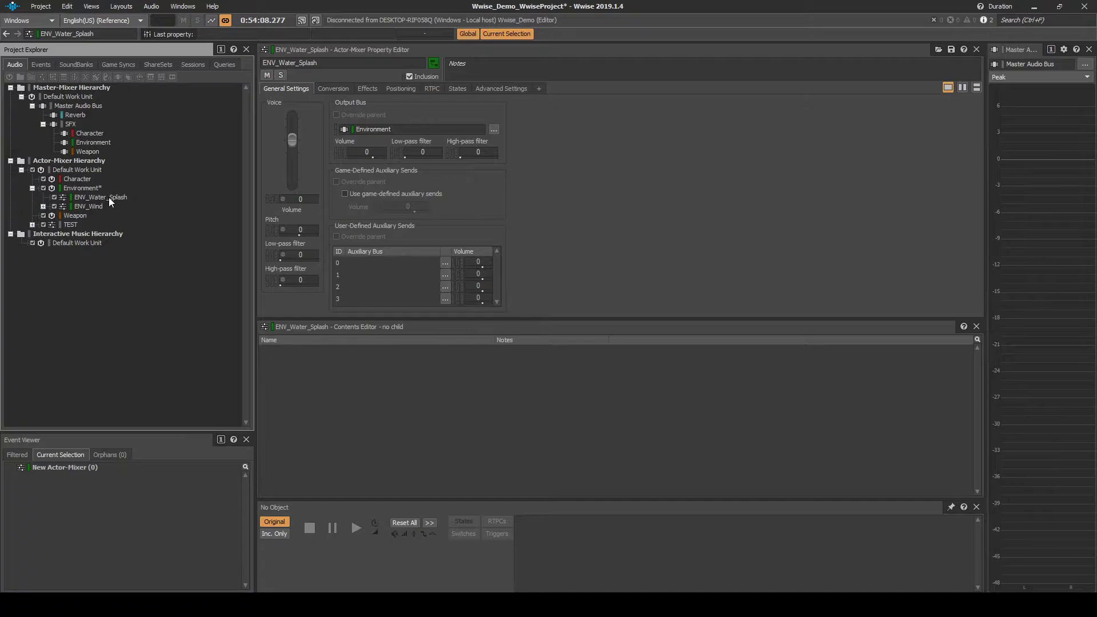
left_click(108, 197)
Add a random container named ENV_Water_Splash_Loop inside the ENV_Water_Splash actor-mixer
right_click(108, 197)
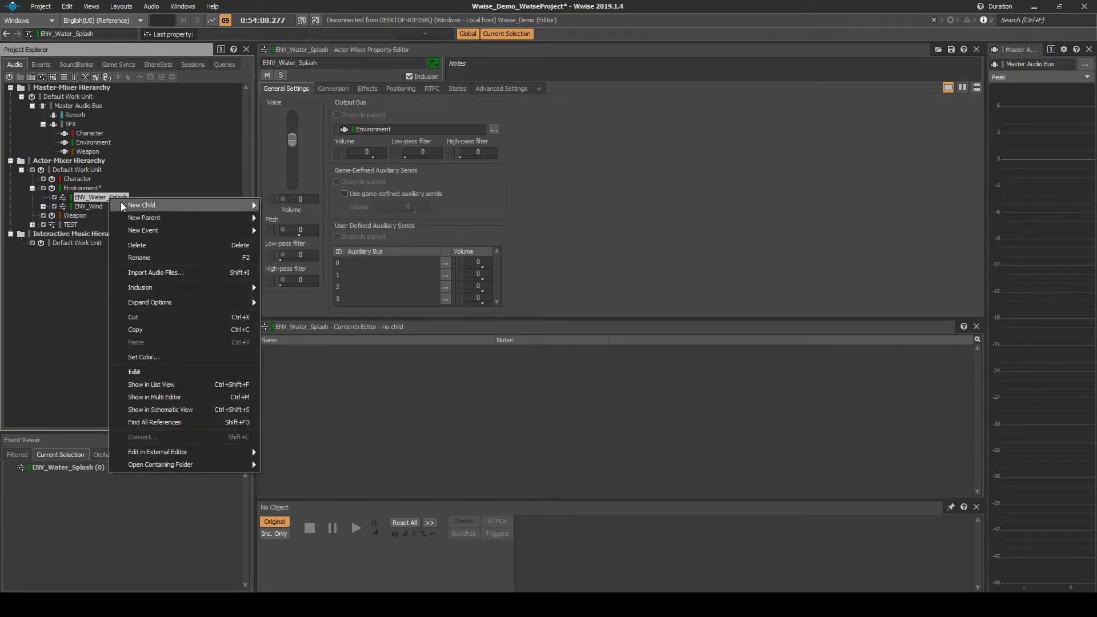
mouse_move(128, 207)
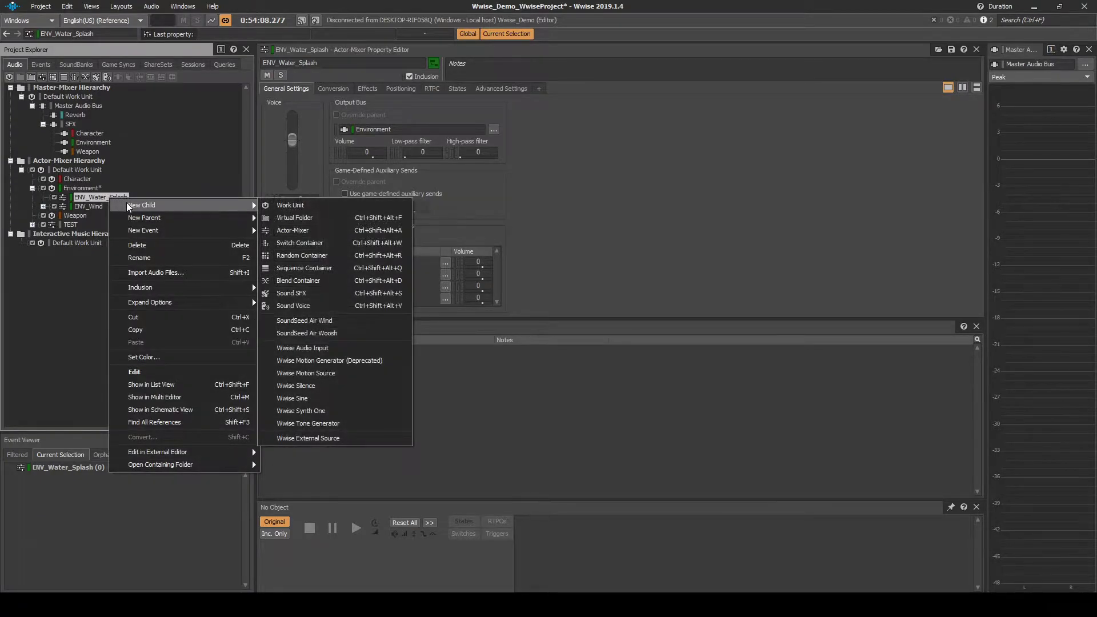
left_click(286, 254)
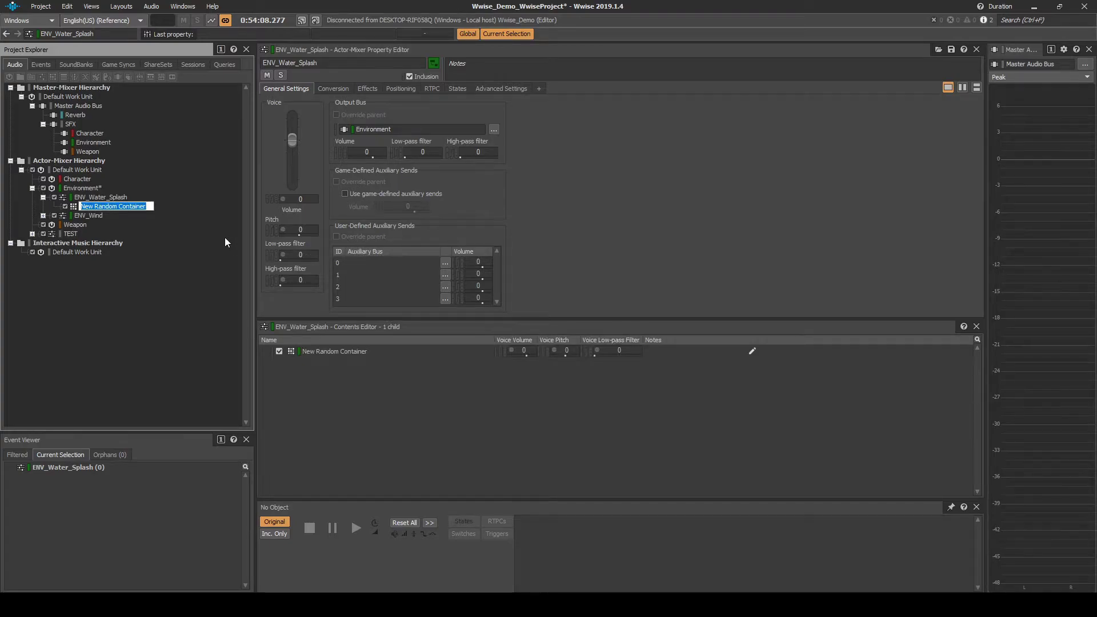
type("ENV_Wa")
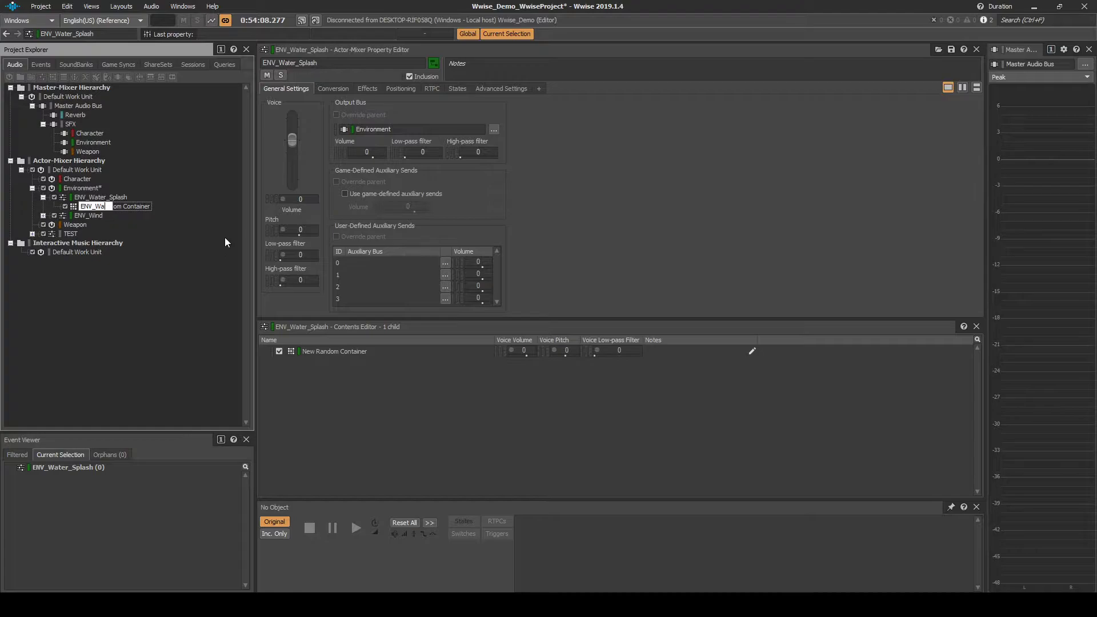
type("ter_Splash_Loop")
key("Return")
key("alt+Tab")
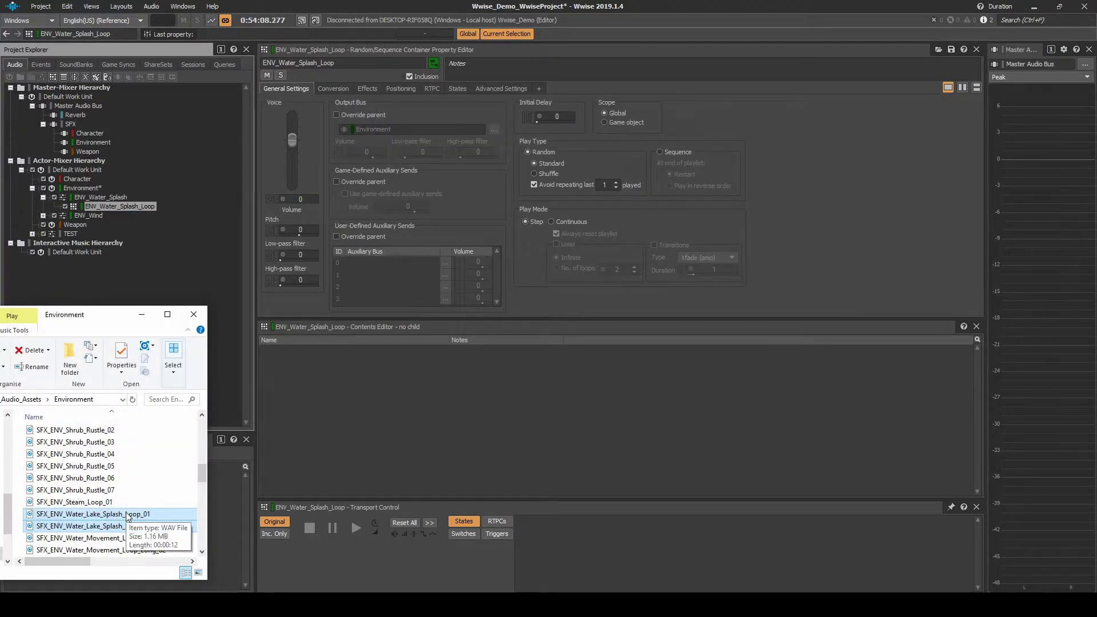
Import SFX_ENV_Water_Lake_Splash_Loop_01 and _02, storing originals in a new Environment/Water_Splash folder
left_click_drag(127, 515, 133, 207)
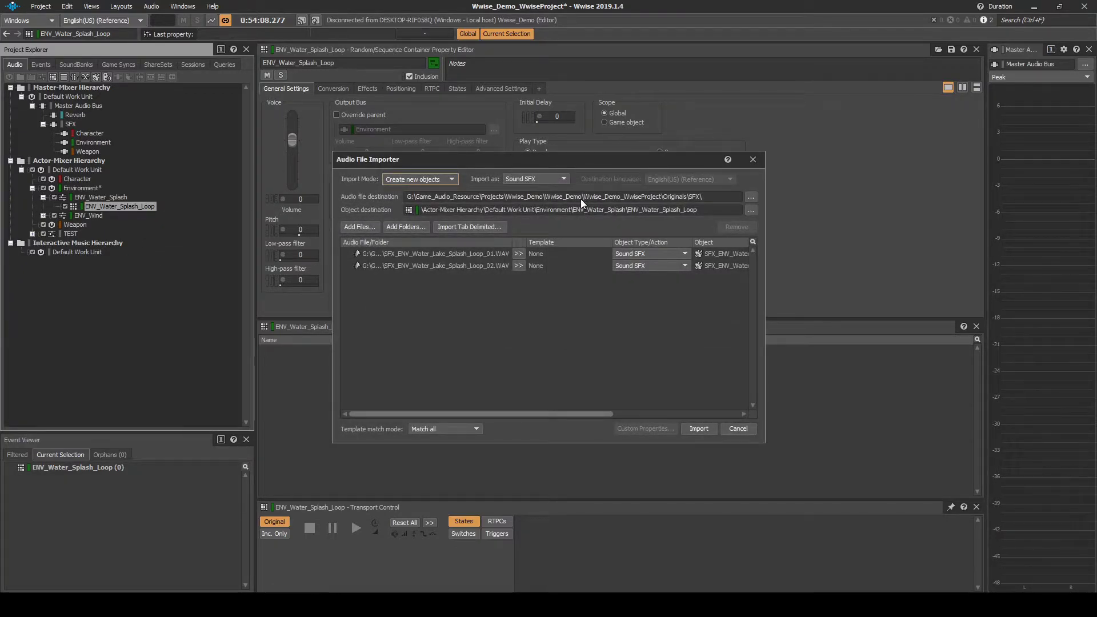
left_click(750, 200)
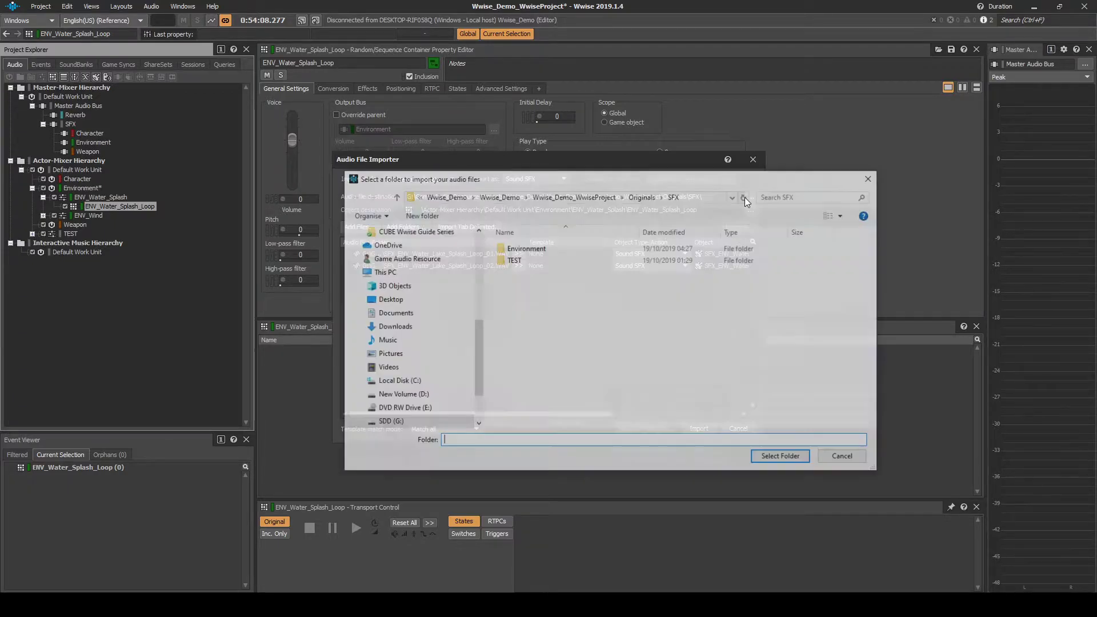
double_click(517, 248)
right_click(520, 280)
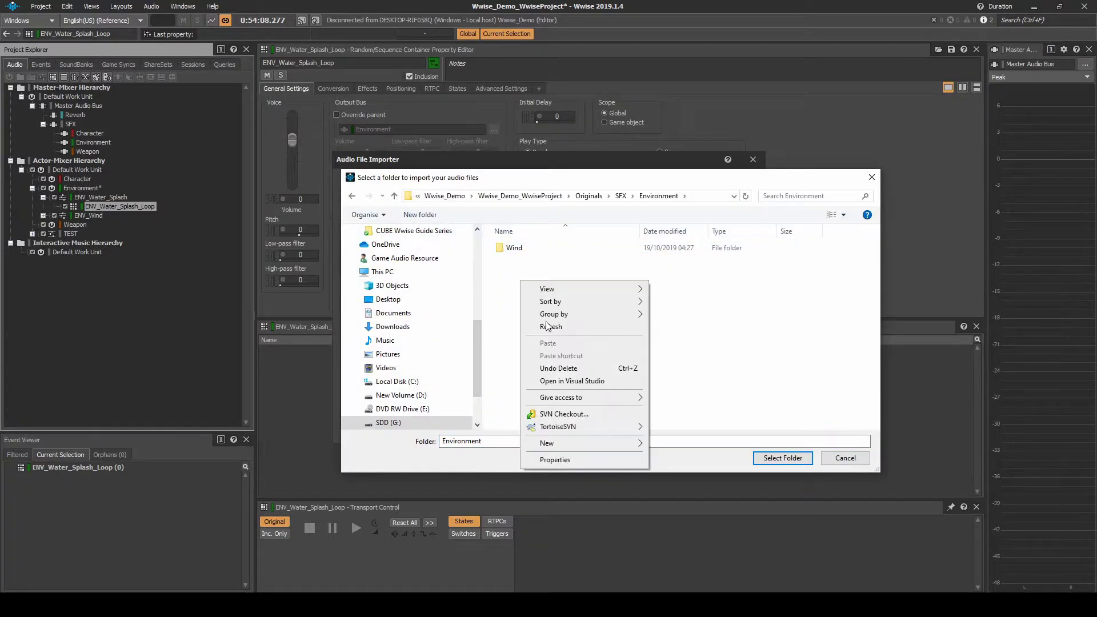
mouse_move(587, 445)
left_click(675, 275)
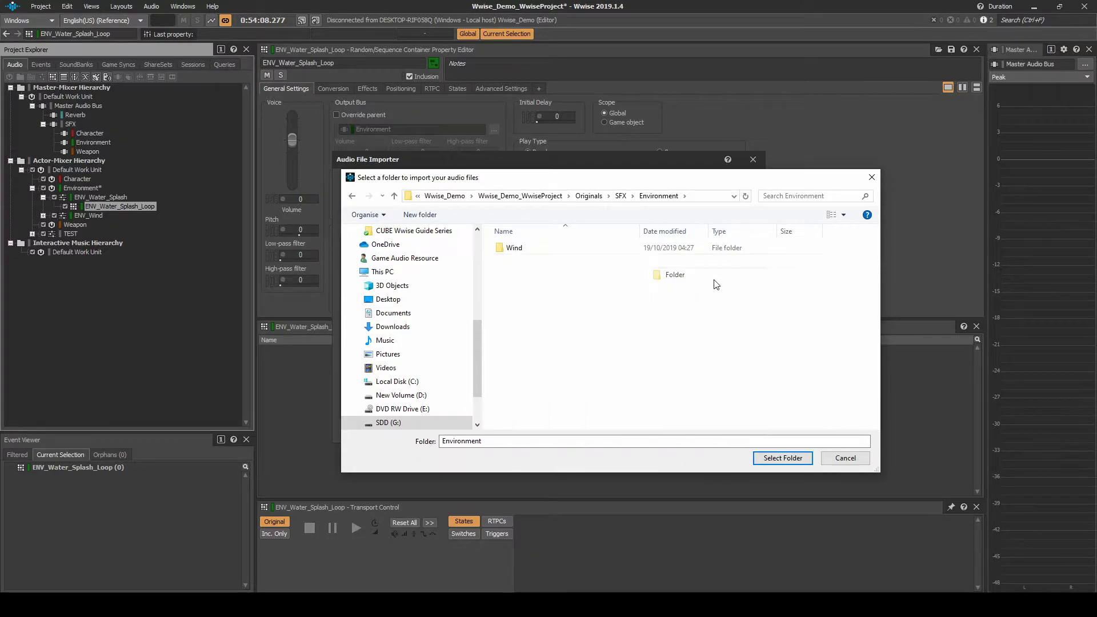
type("Water_Splash")
key("Return")
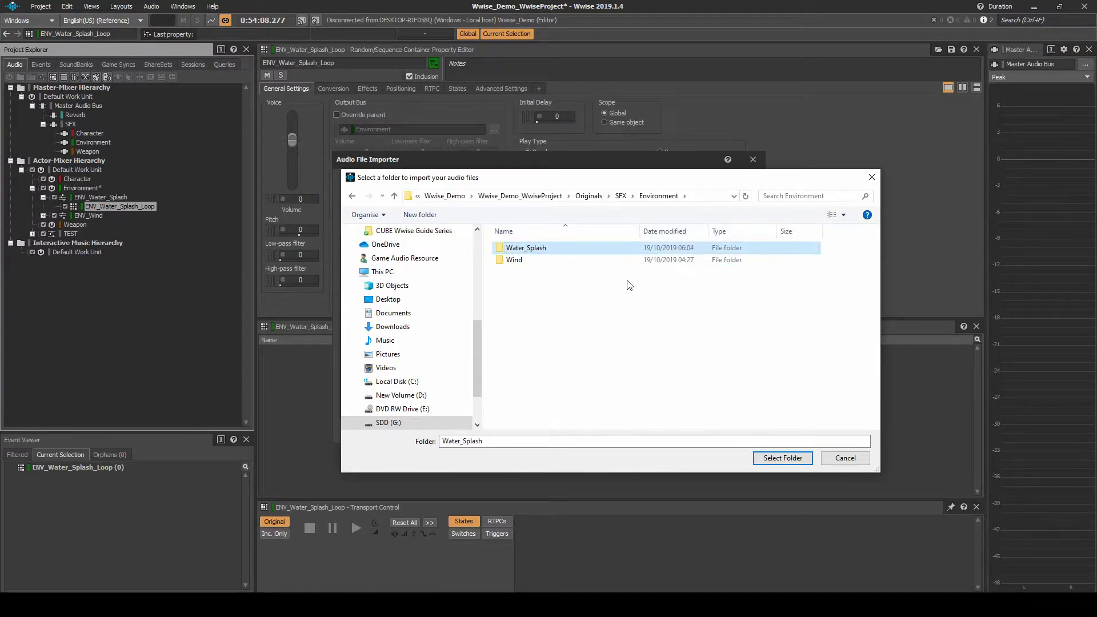
double_click(604, 250)
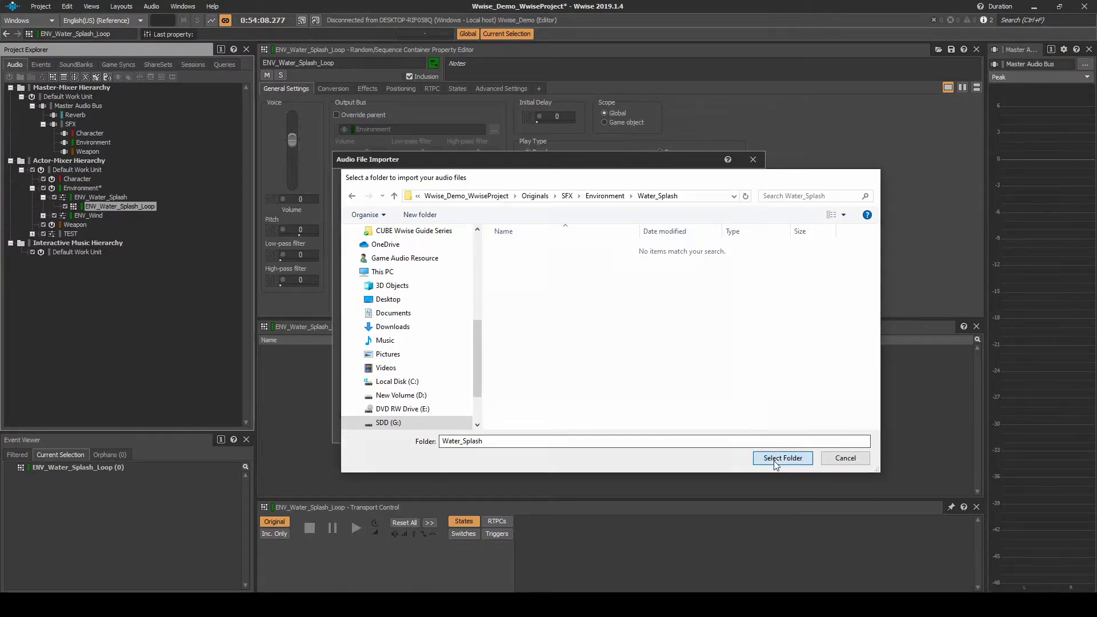
left_click(781, 458)
left_click(707, 432)
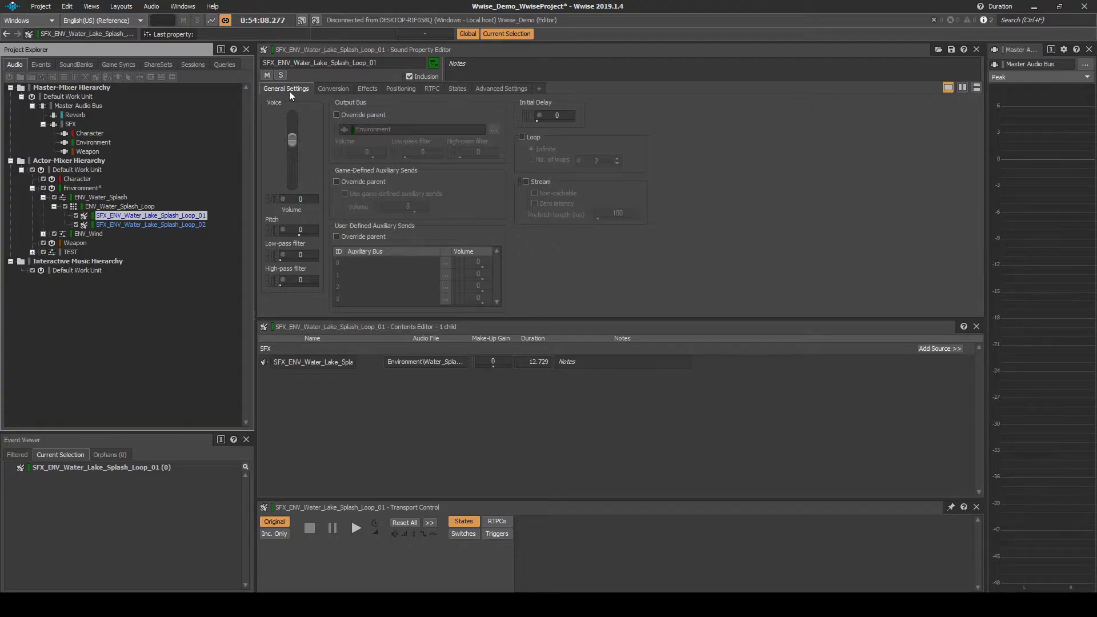
Enable Loop on SFX_ENV_Water_Lake_Splash_Loop_01 and SFX_ENV_Water_Lake_Splash_Loop_02
left_click(522, 137)
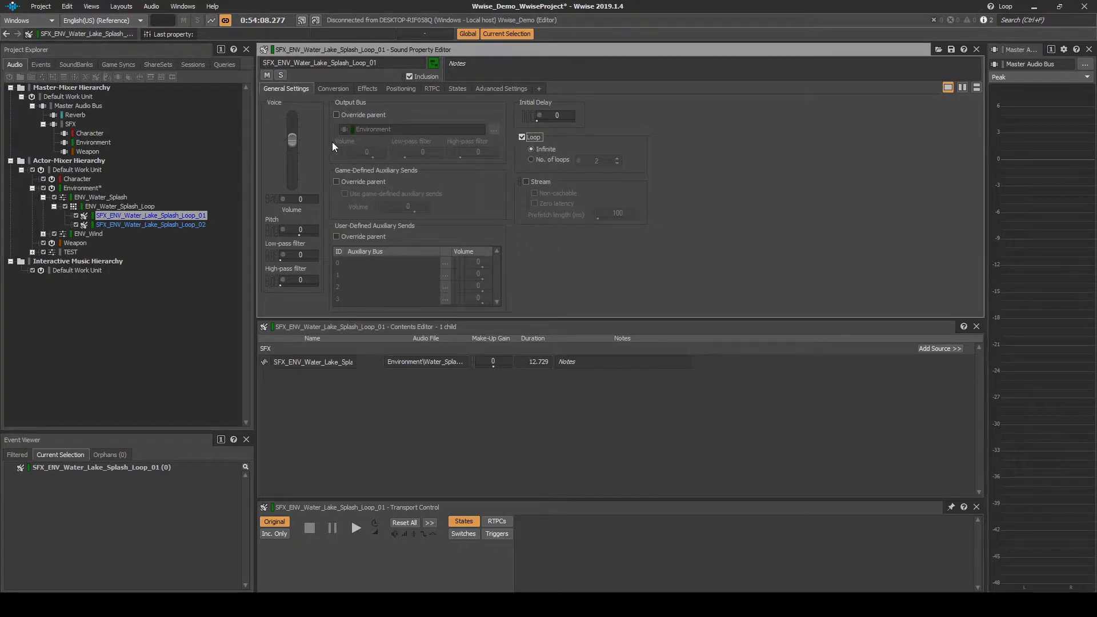
left_click(183, 225)
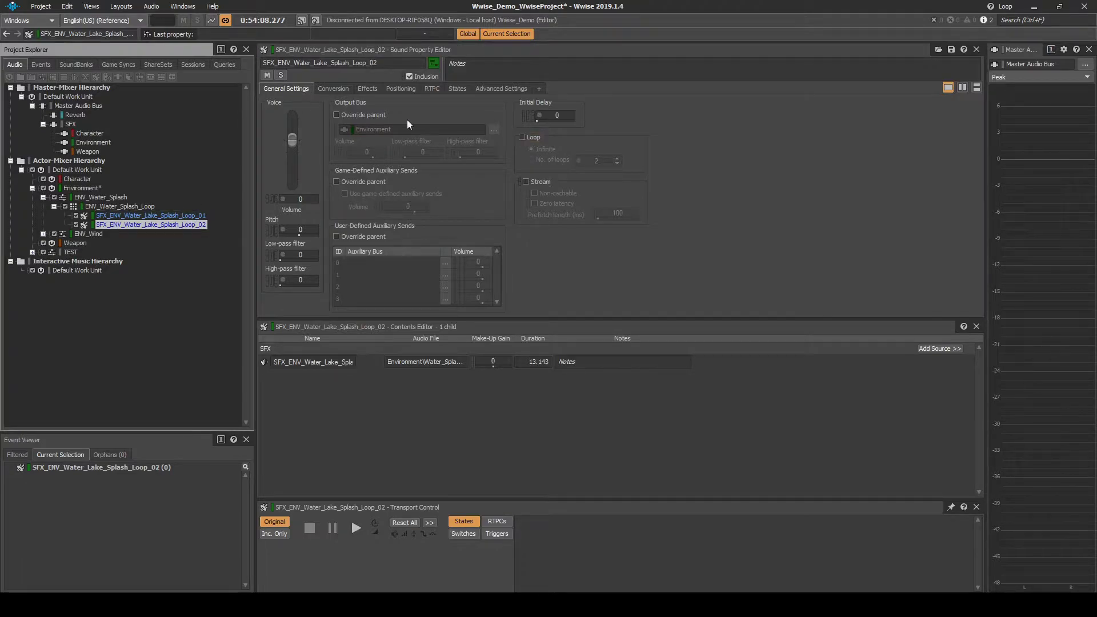
left_click(521, 137)
left_click(157, 64)
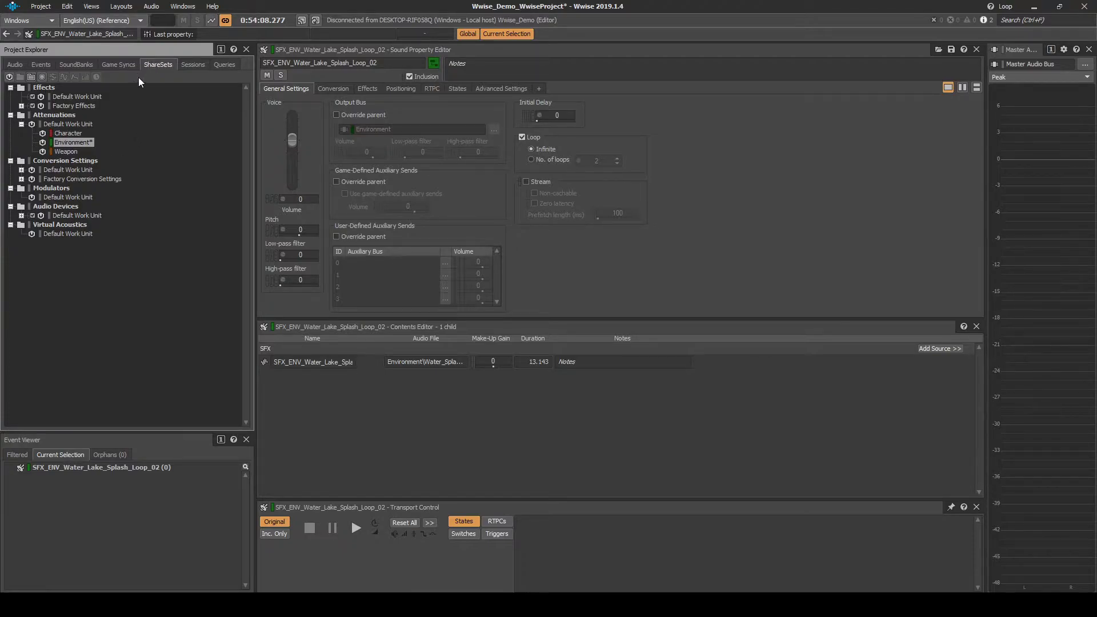
Create attenuation ATT_ENV_Small under the Environment work unit and open it in the Attenuation Editor
right_click(77, 143)
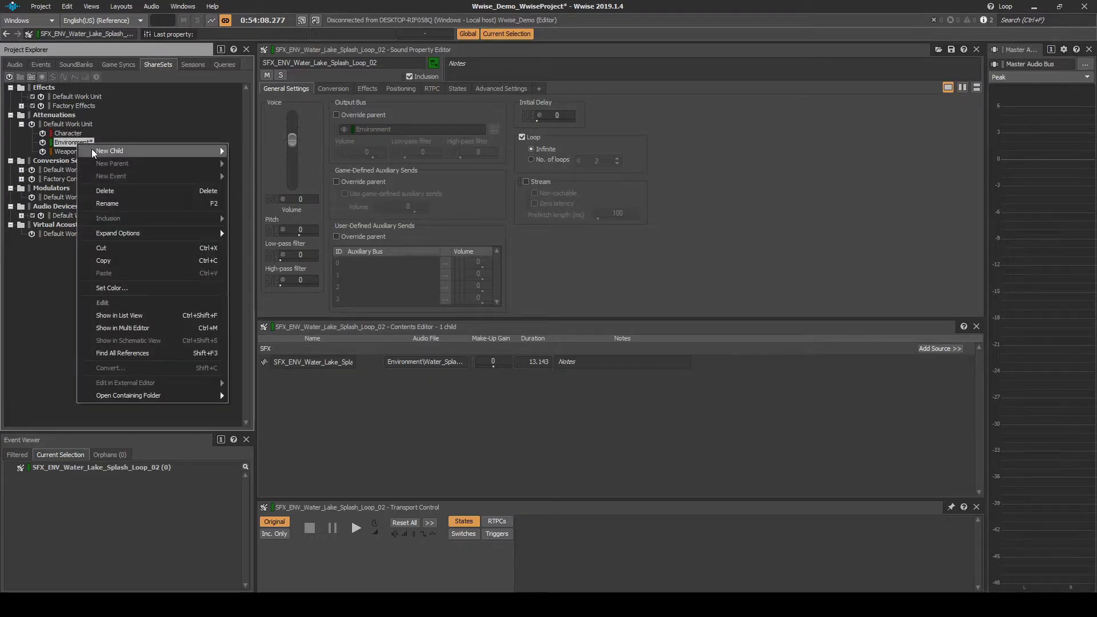
mouse_move(91, 148)
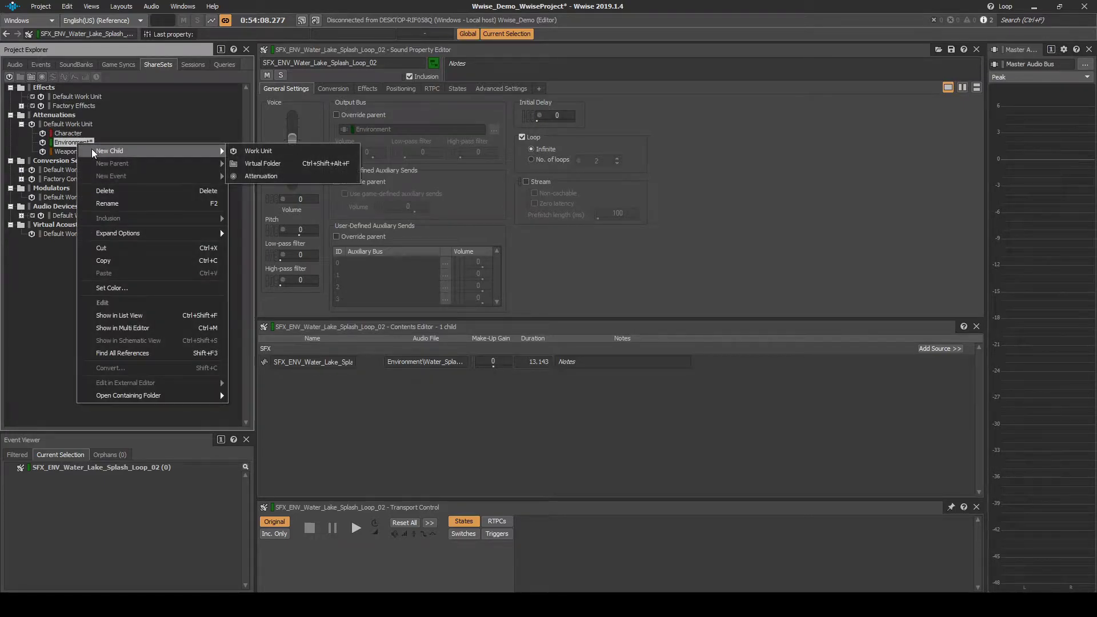
left_click(307, 176)
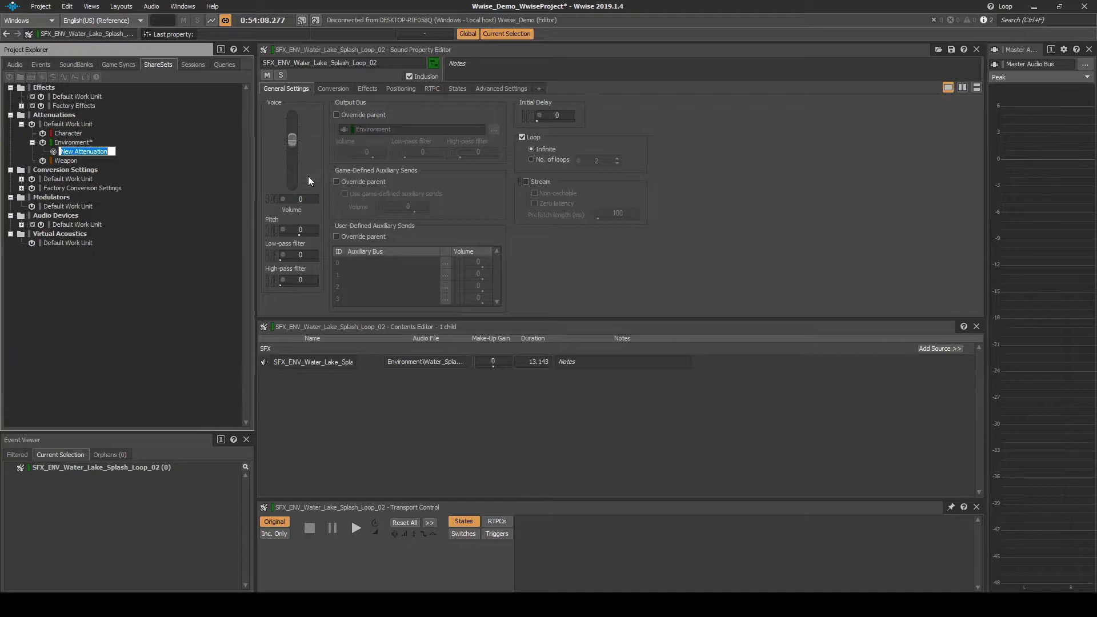
type("ATT_ENV_S")
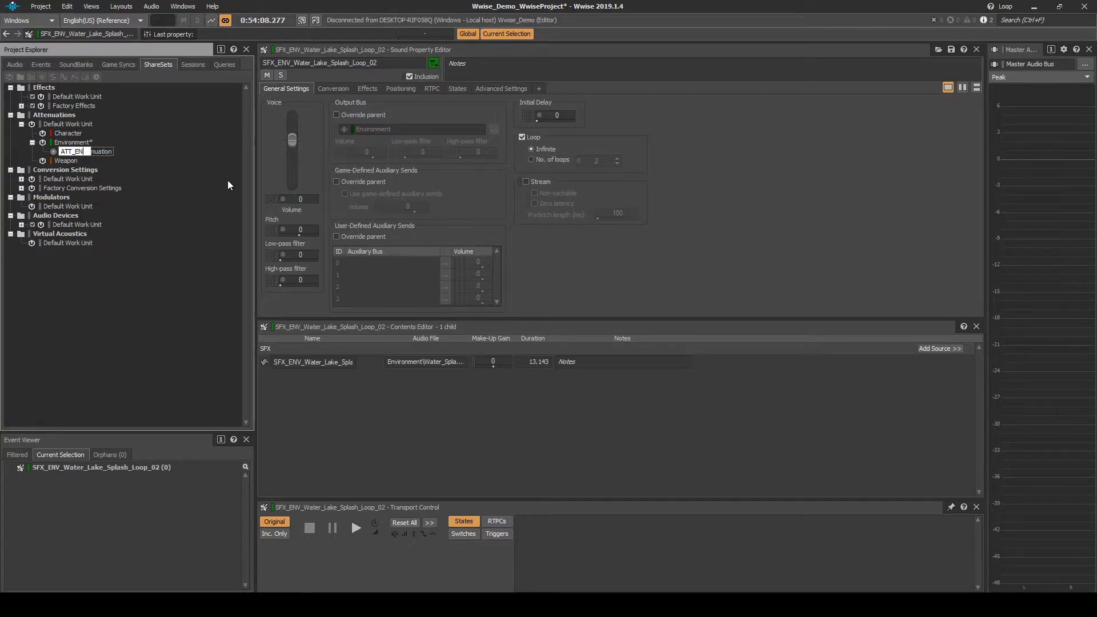
type("mall")
key("Return")
double_click(105, 152)
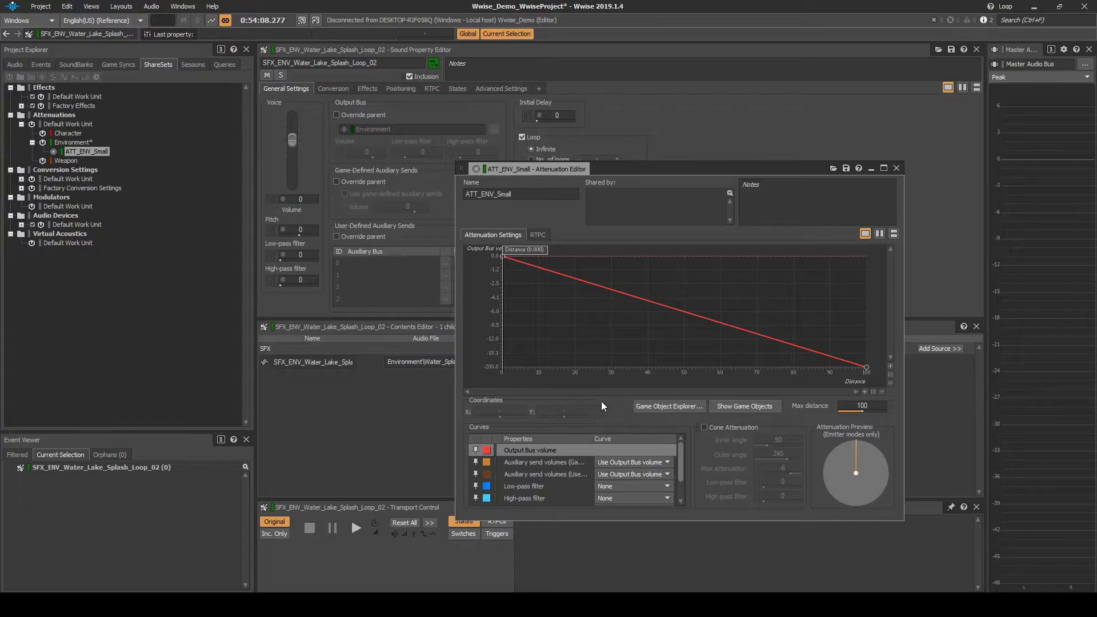
Set ATT_ENV_Small's max distance to 1500 and hold volume at 0 dB out to 500
left_click(861, 405)
type("1500")
key("Return")
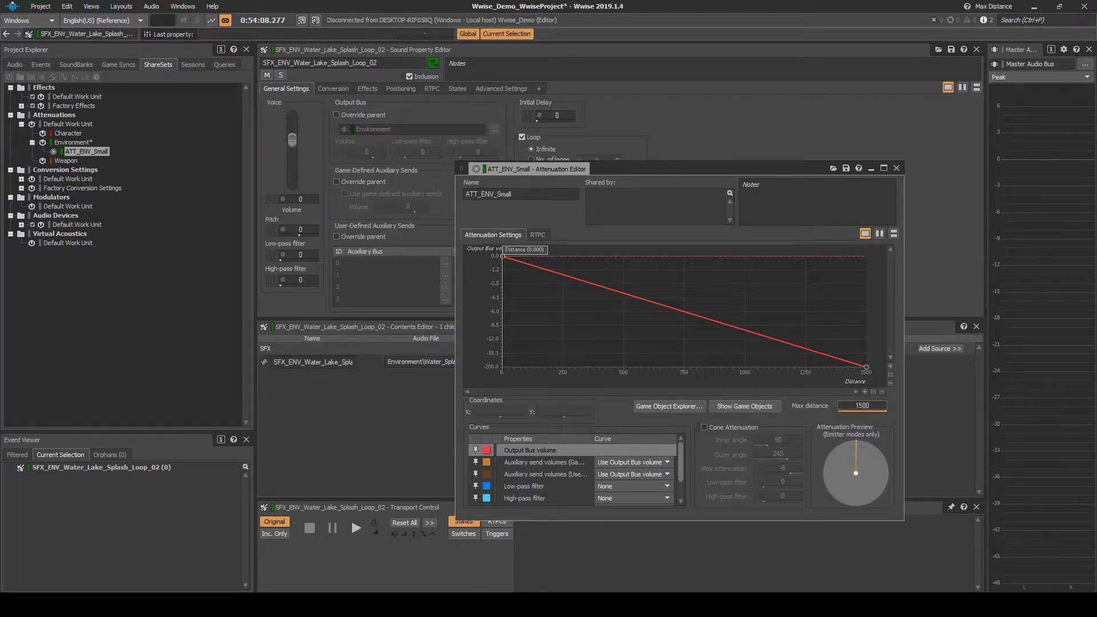
double_click(622, 292)
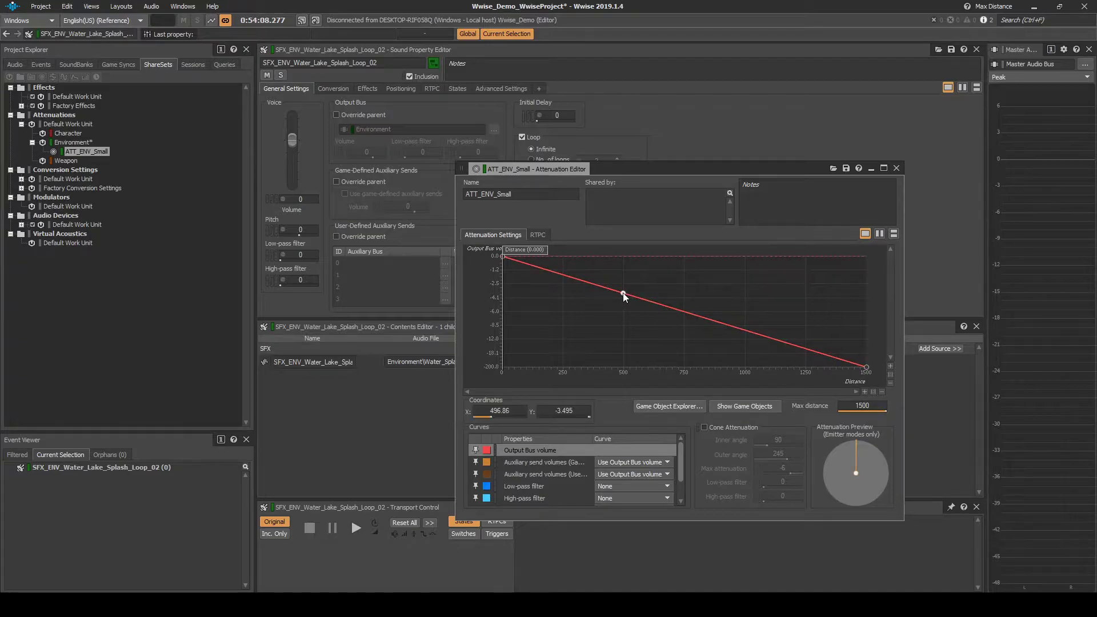
left_click_drag(622, 293, 622, 255)
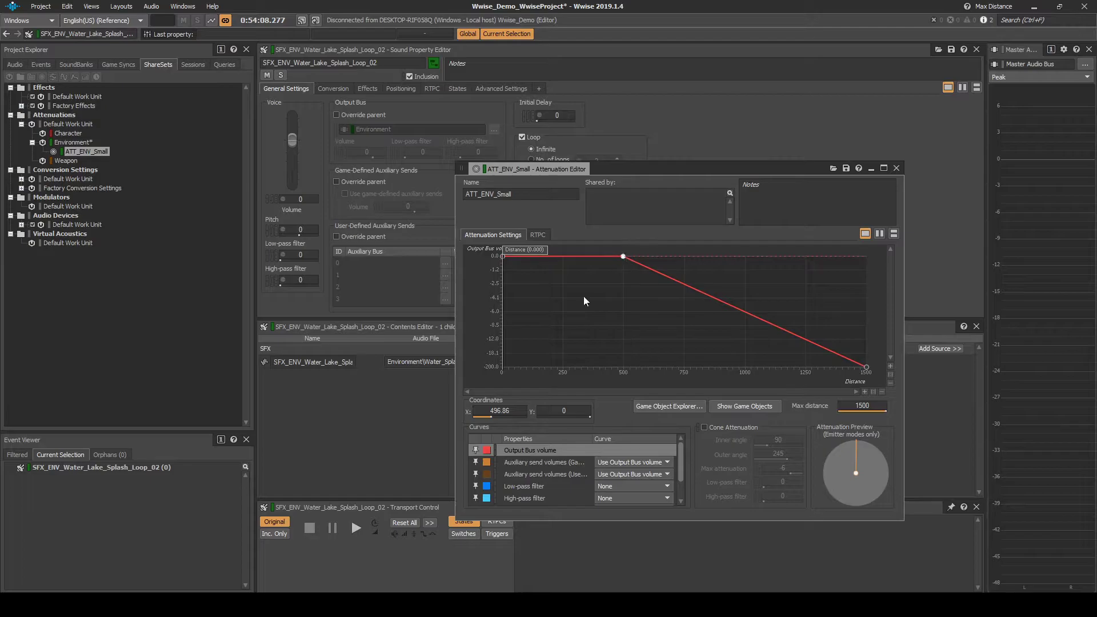
left_click(516, 408)
type("500")
key("Return")
Make the falloff segment Logarithmic (Base 3) and close the Attenuation Editor
right_click(714, 300)
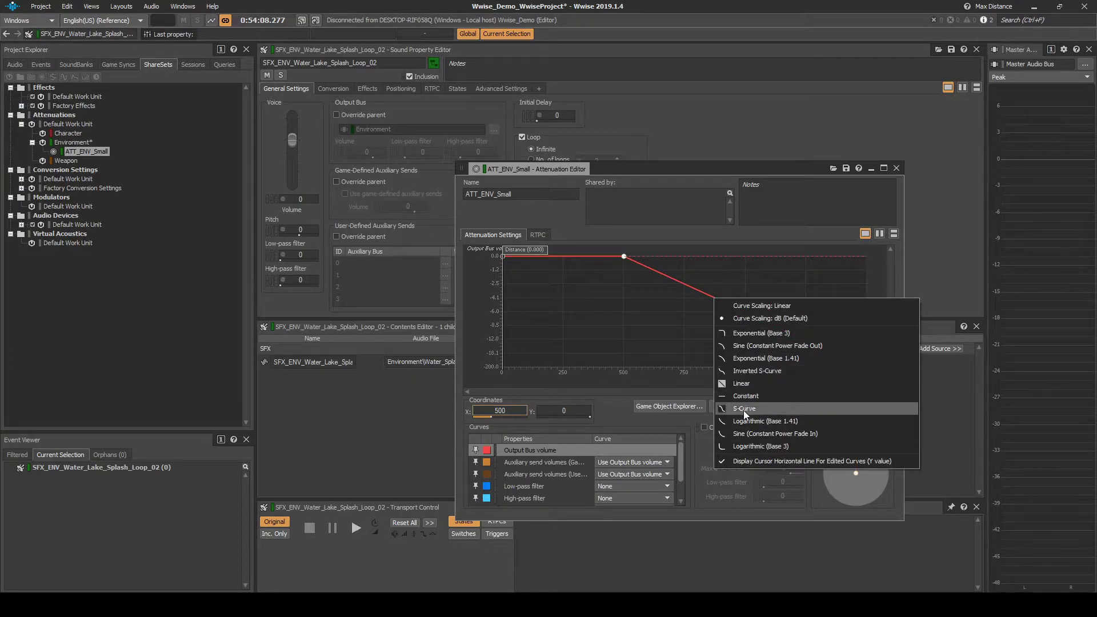
left_click(743, 445)
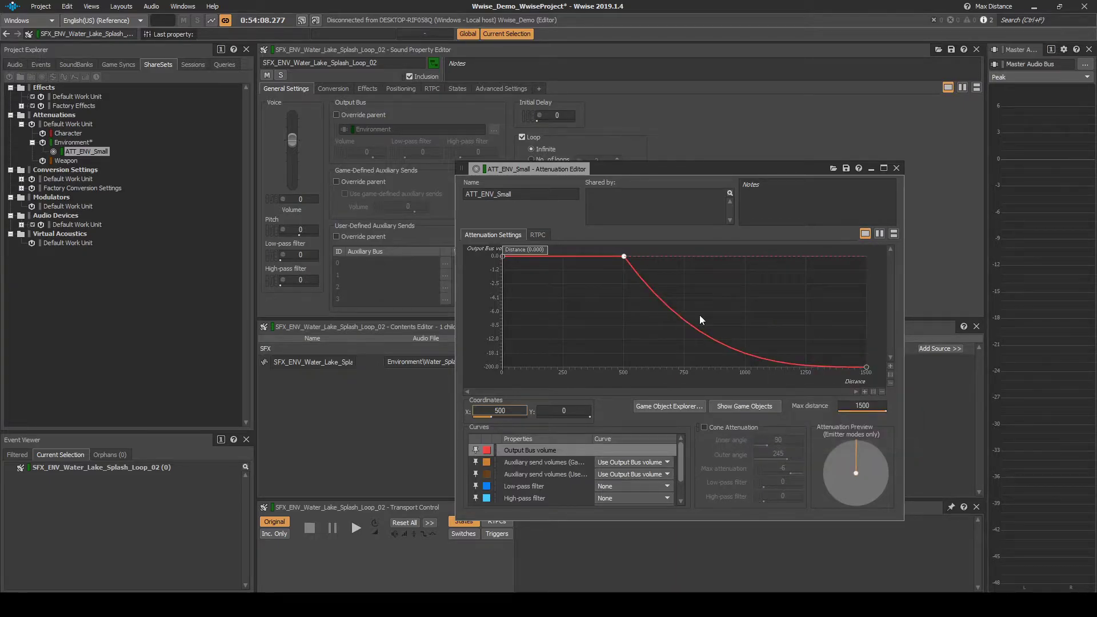
left_click(896, 168)
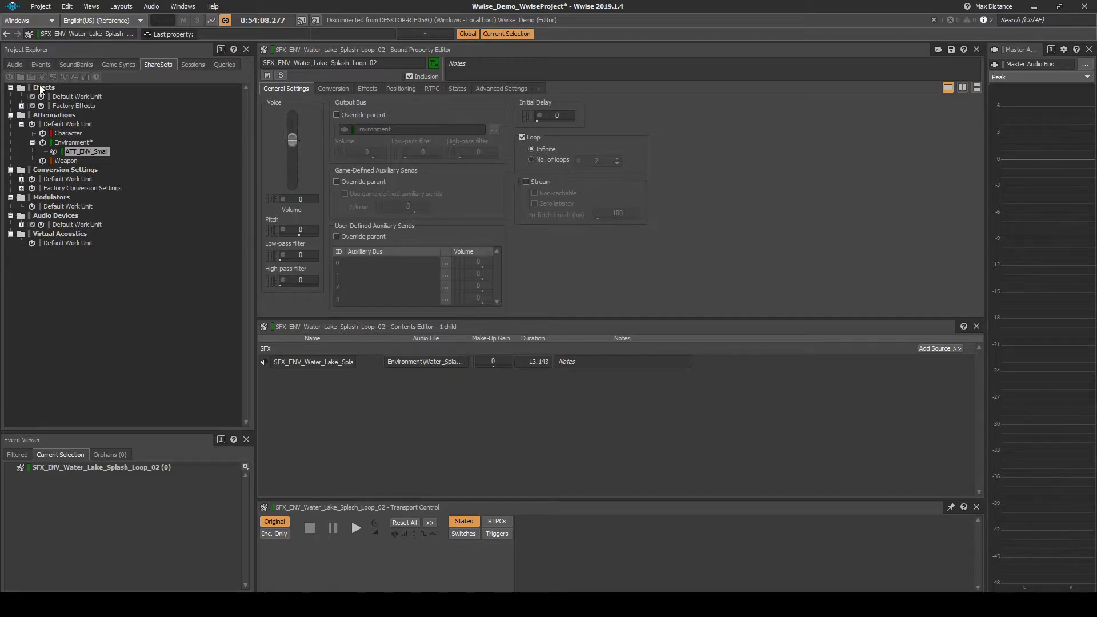
Override ENV_Water_Splash_Loop's positioning with Position + Orientation spatialization and ATT_ENV_Small attenuation
left_click(15, 64)
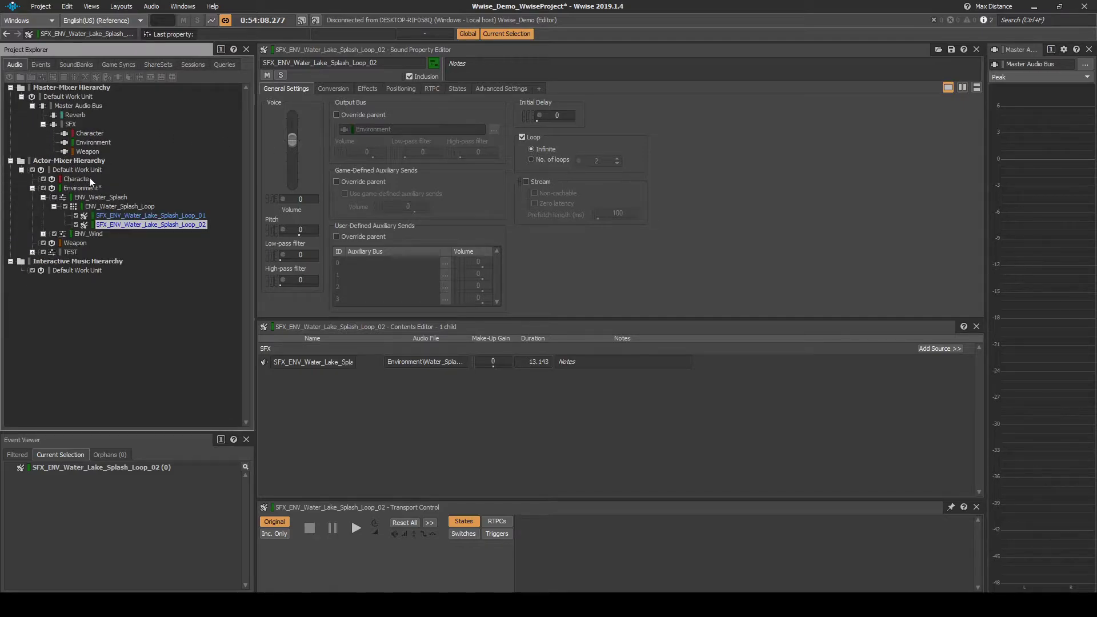
left_click(107, 206)
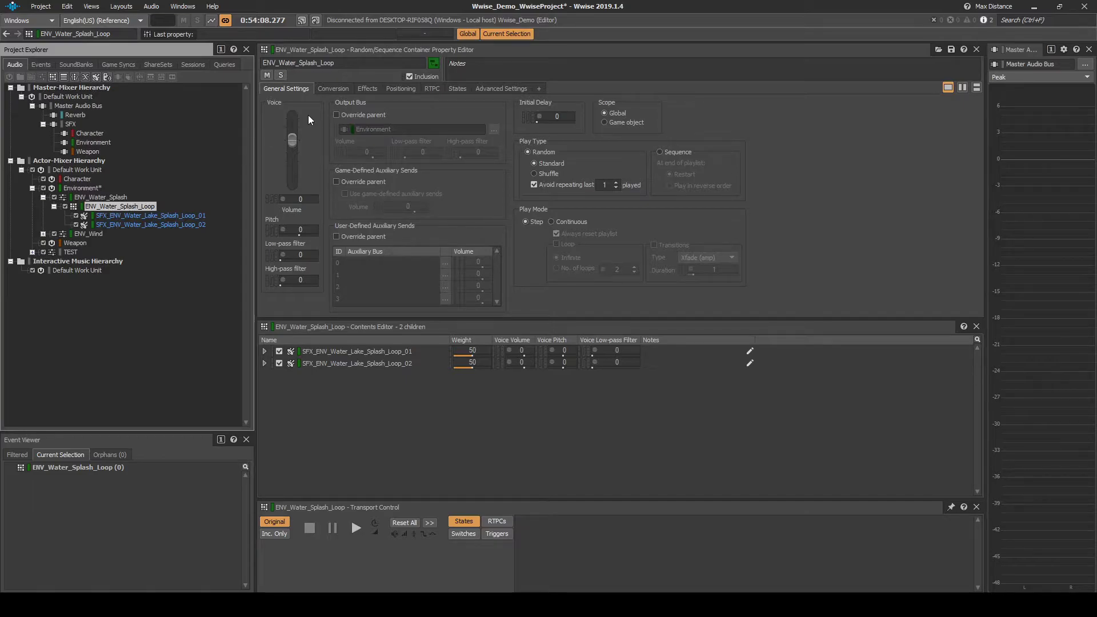
left_click(393, 91)
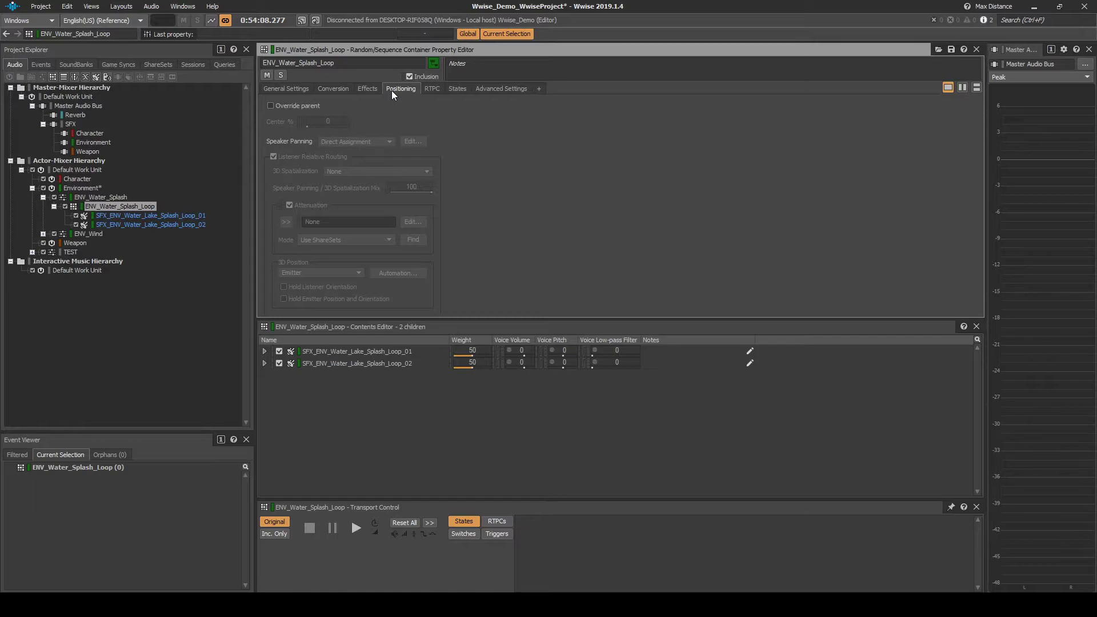
left_click(272, 106)
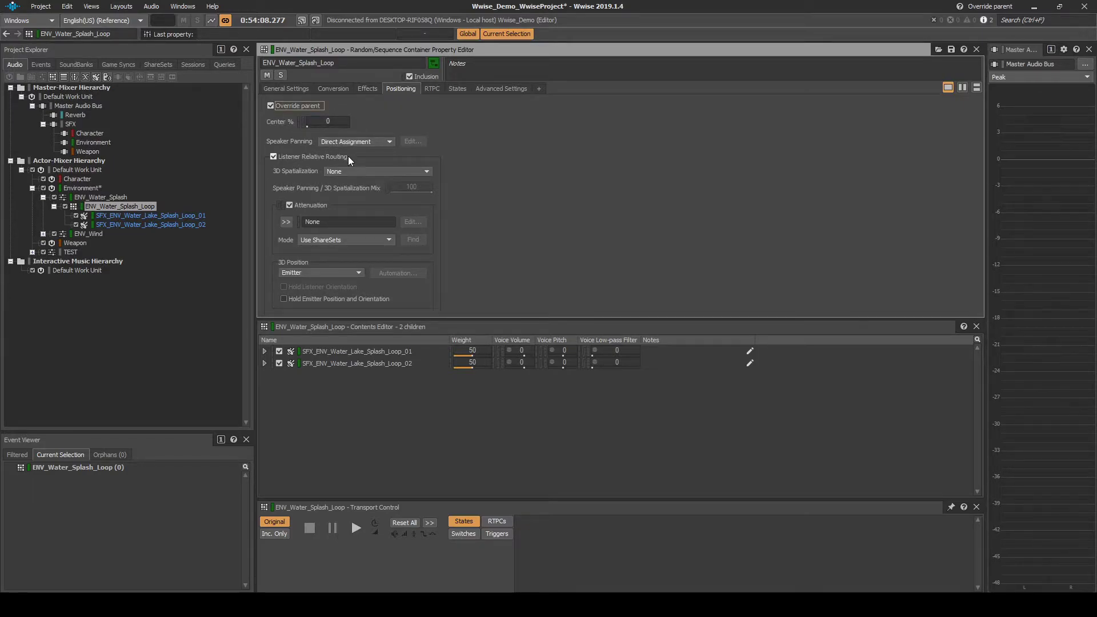
left_click(356, 170)
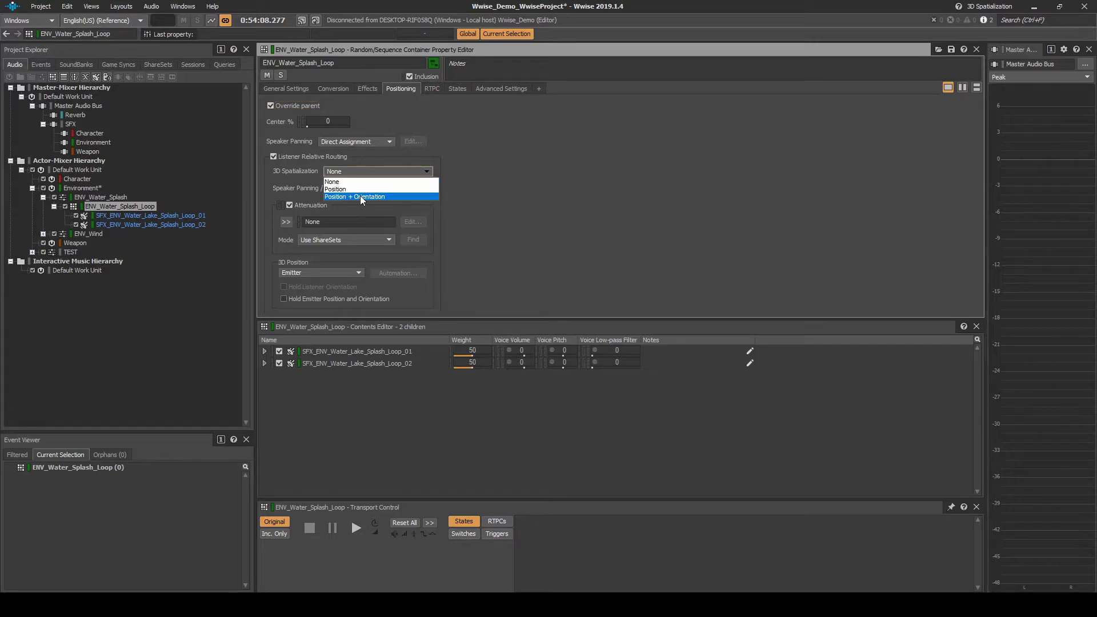
left_click(360, 196)
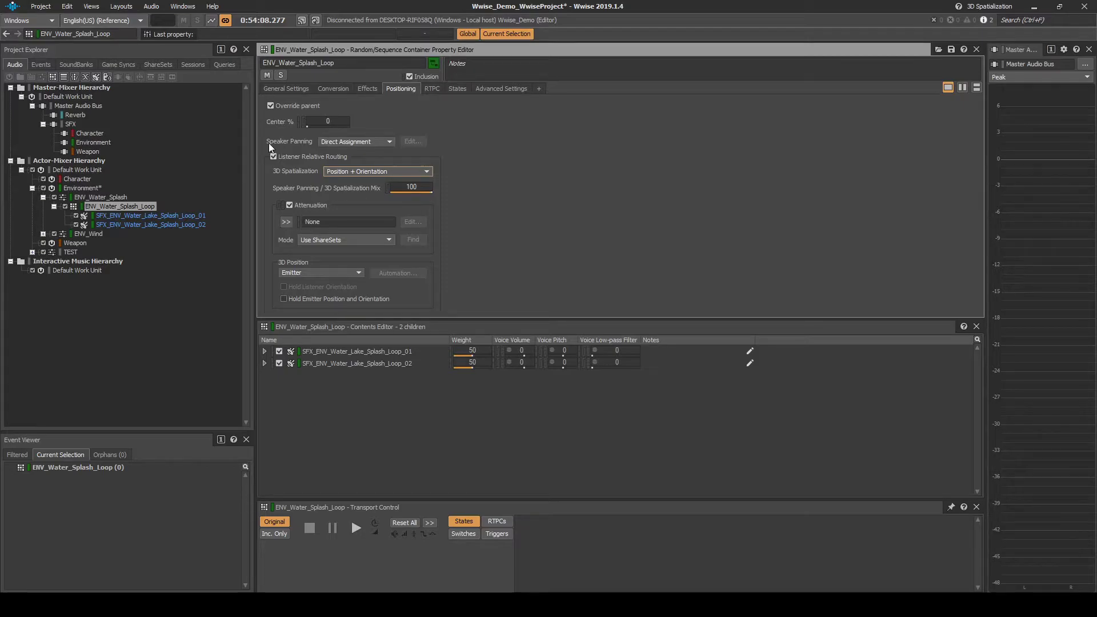
left_click(168, 65)
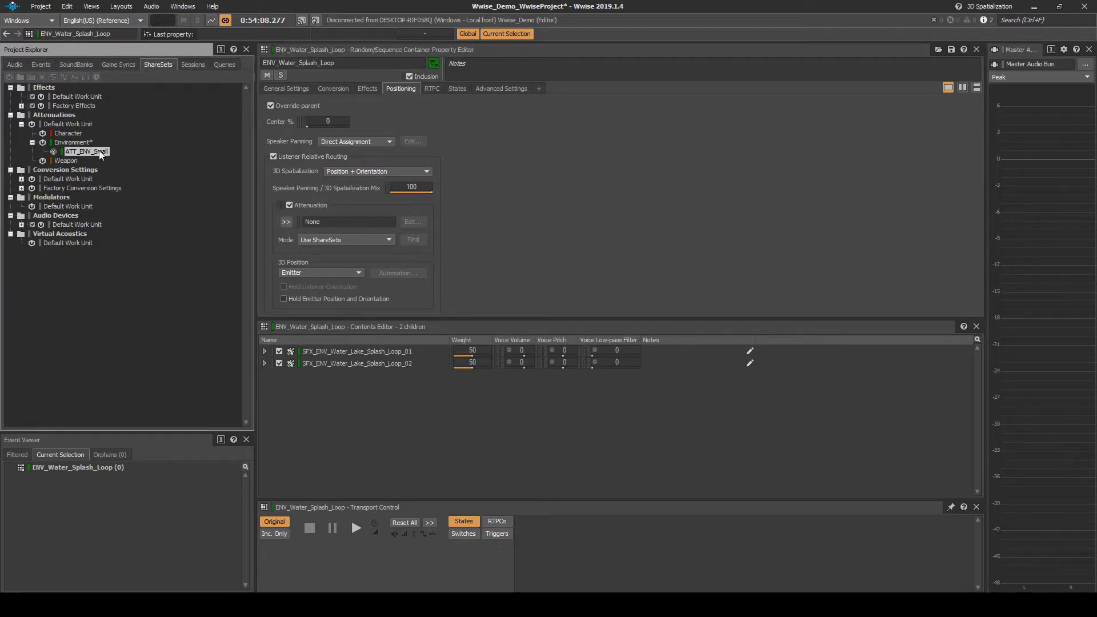
left_click_drag(98, 150, 324, 221)
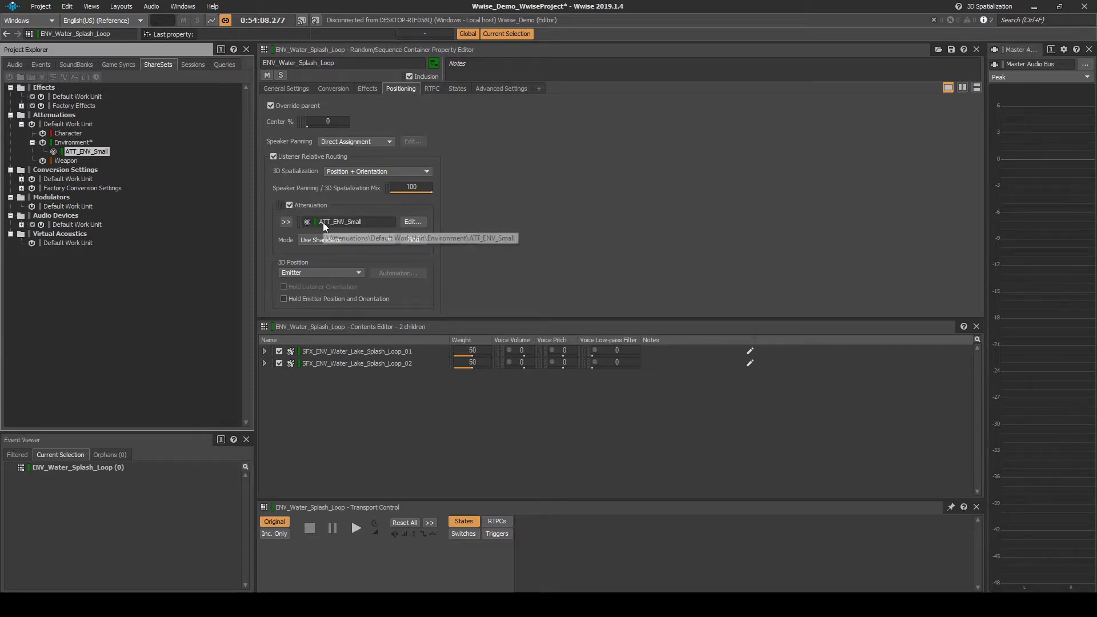
Create a Play event for ENV_Water_Splash_Loop and set its Play action's fade time to 0.3
key("ctrl+shift+1")
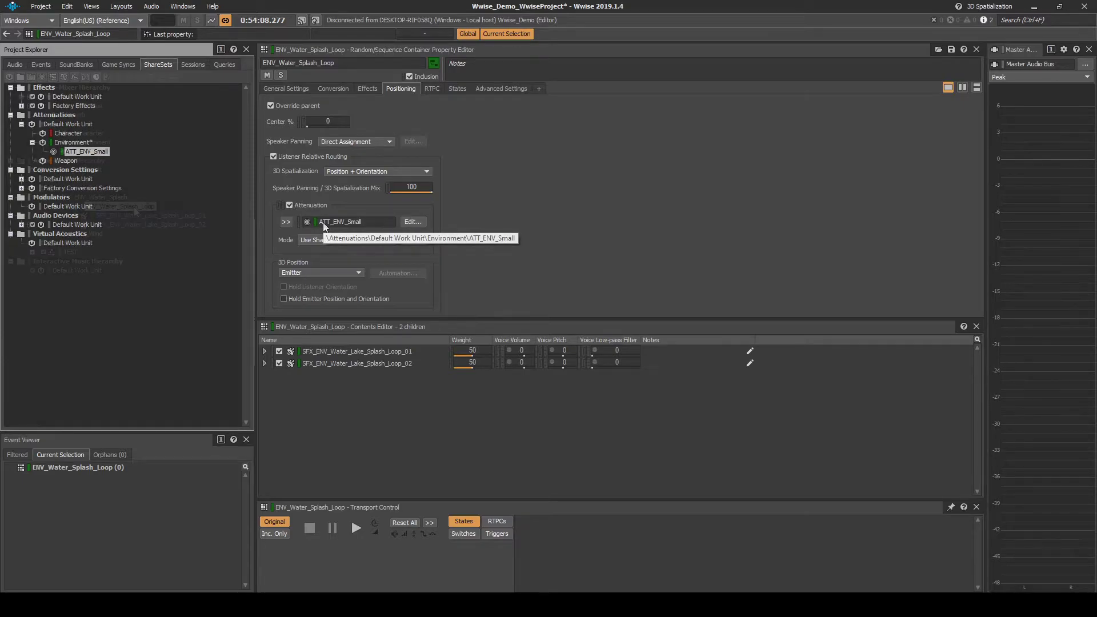
right_click(134, 206)
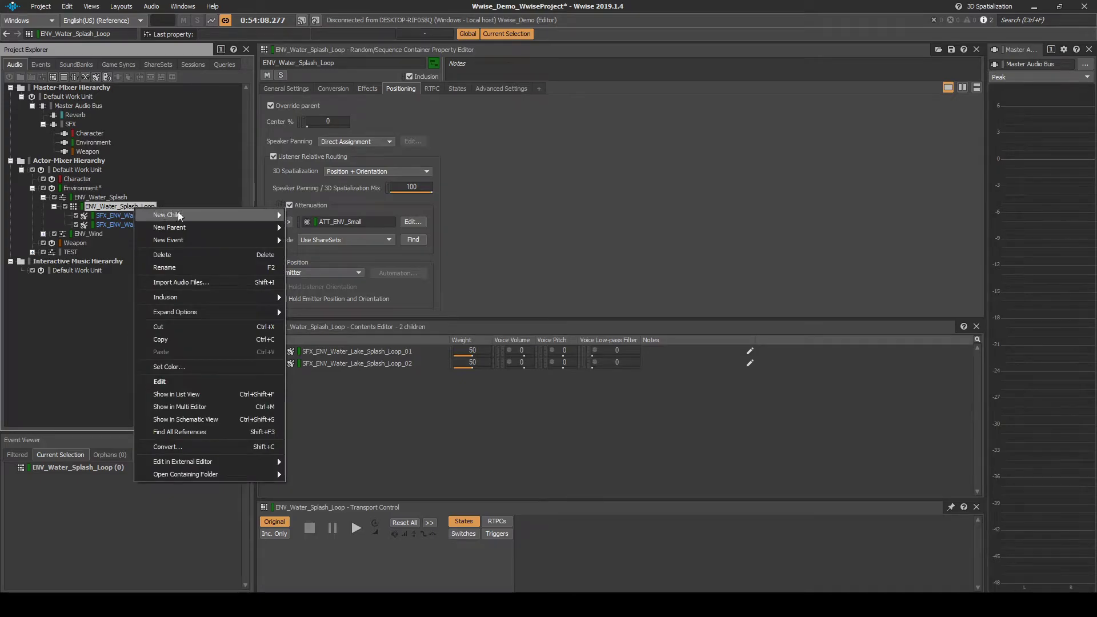
mouse_move(181, 238)
left_click(312, 241)
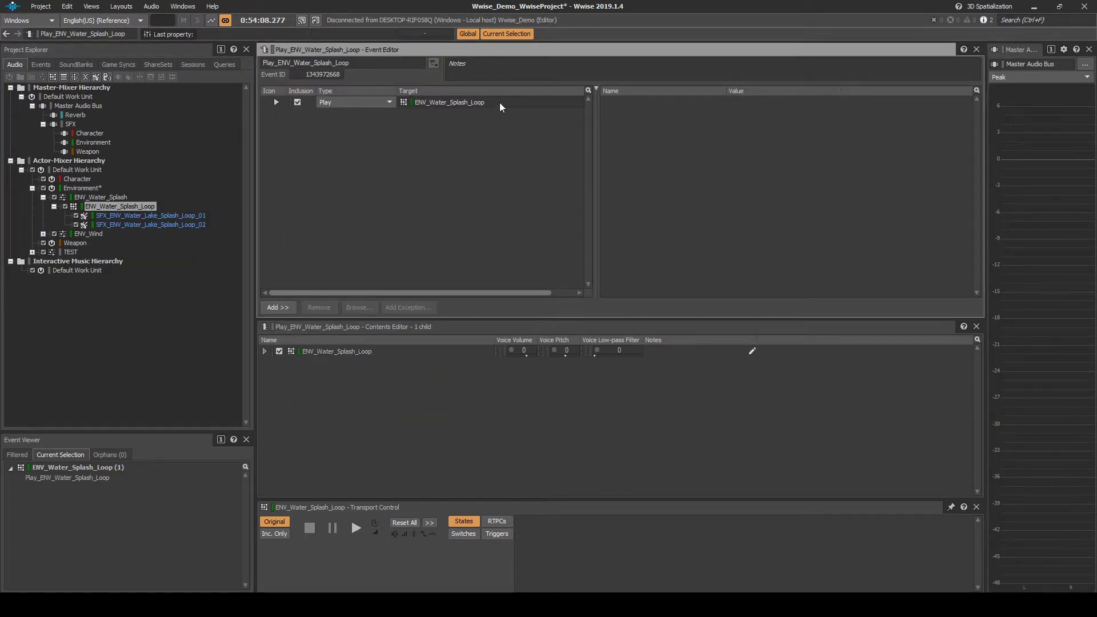
left_click(500, 102)
left_click(803, 173)
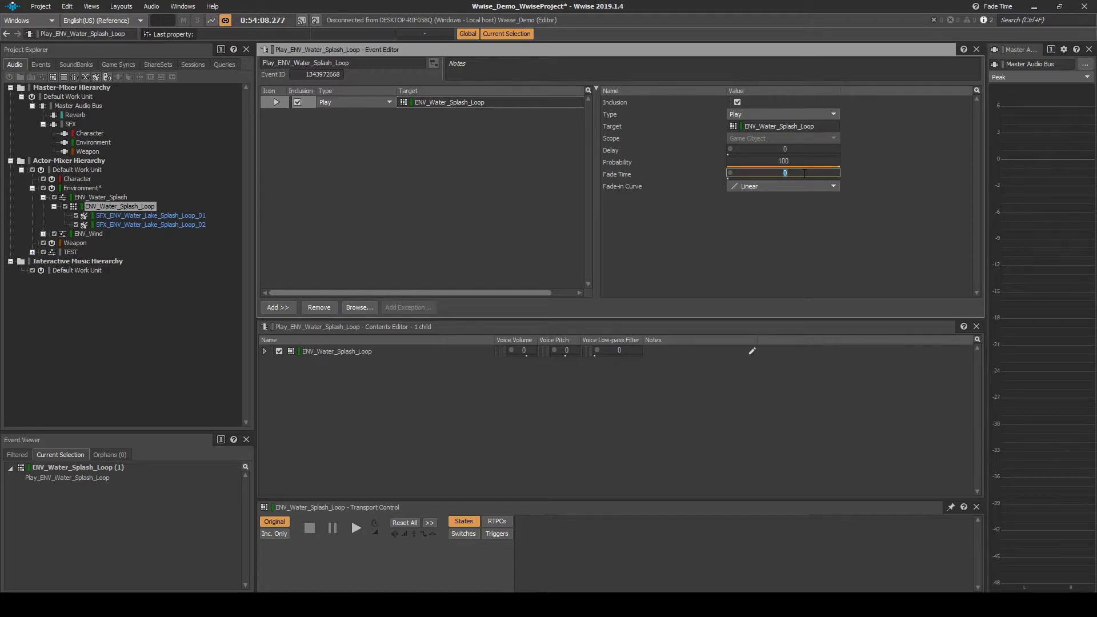
type("0.3")
Rename the Play_ENV_Water_Splash_Loop event to SFX_ENV_Water_Splash_Loop_Start
left_click(49, 68)
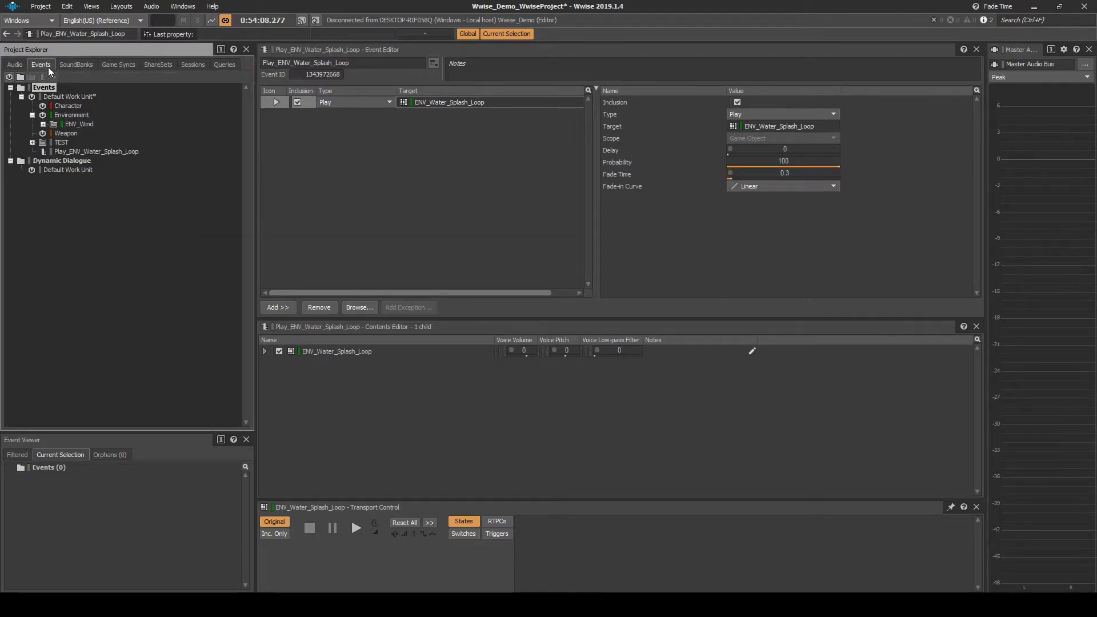
left_click(90, 150)
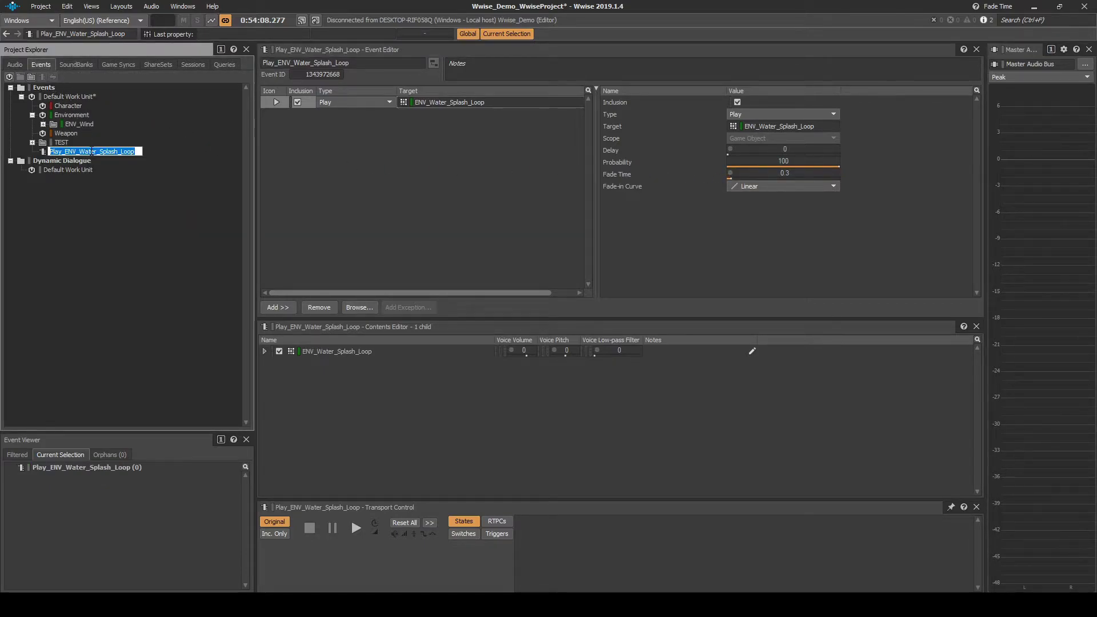
key("F2")
type("SFX_ENV_Water_Splash_Loop")
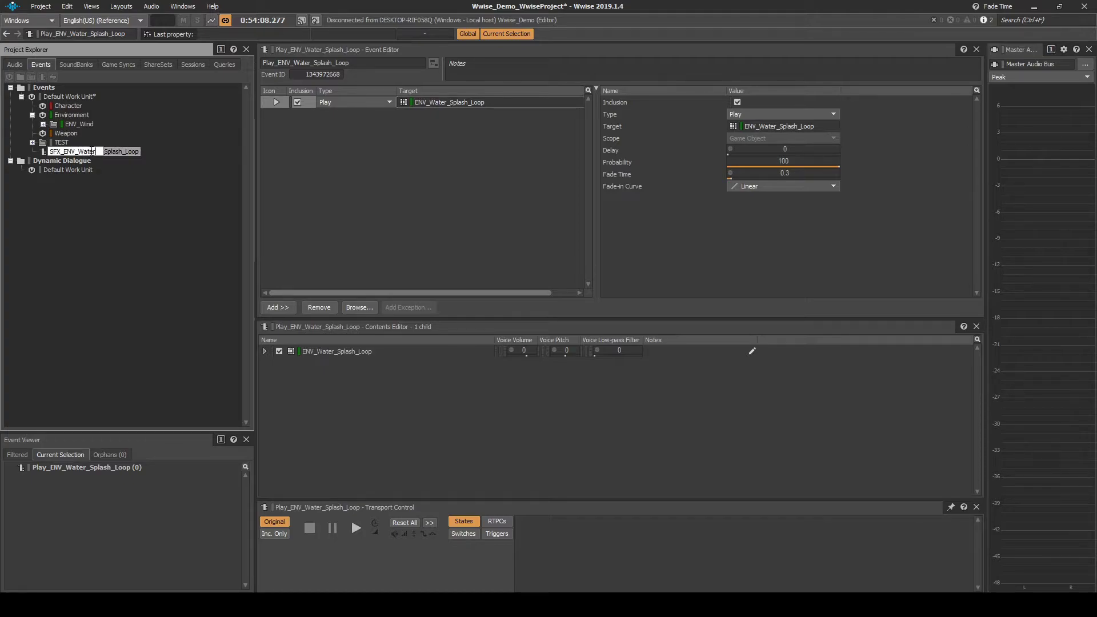
type("_Start")
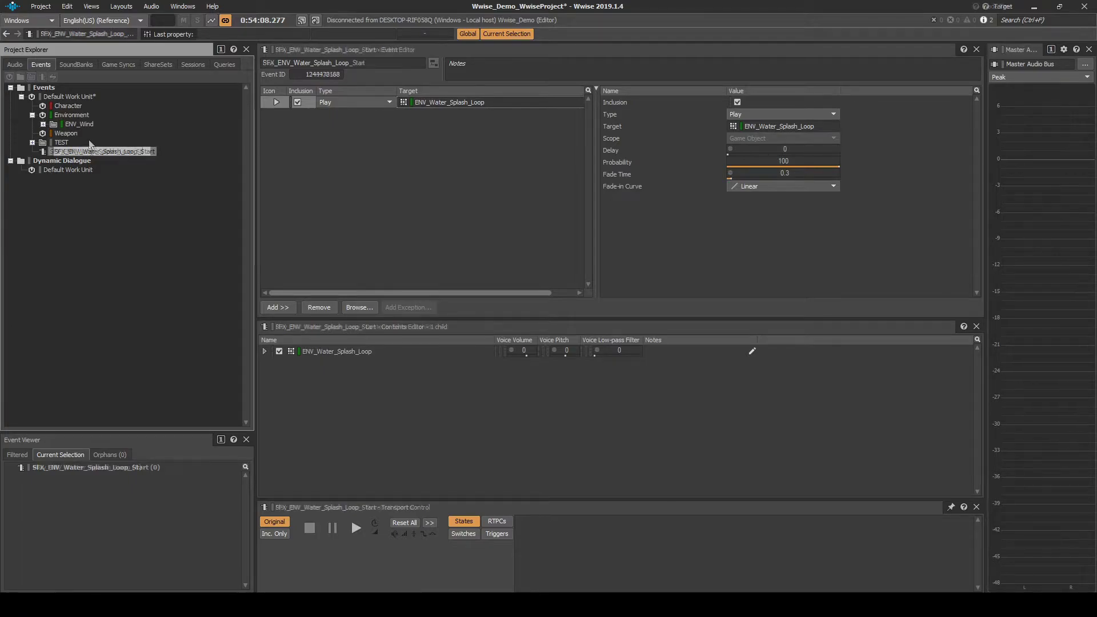
left_click_drag(90, 144, 87, 139)
Add virtual folder ENV_Water_Splash under Environment events and move SFX_ENV_Water_Splash_Loop_Start into it
left_click(78, 117)
right_click(78, 117)
mouse_move(106, 124)
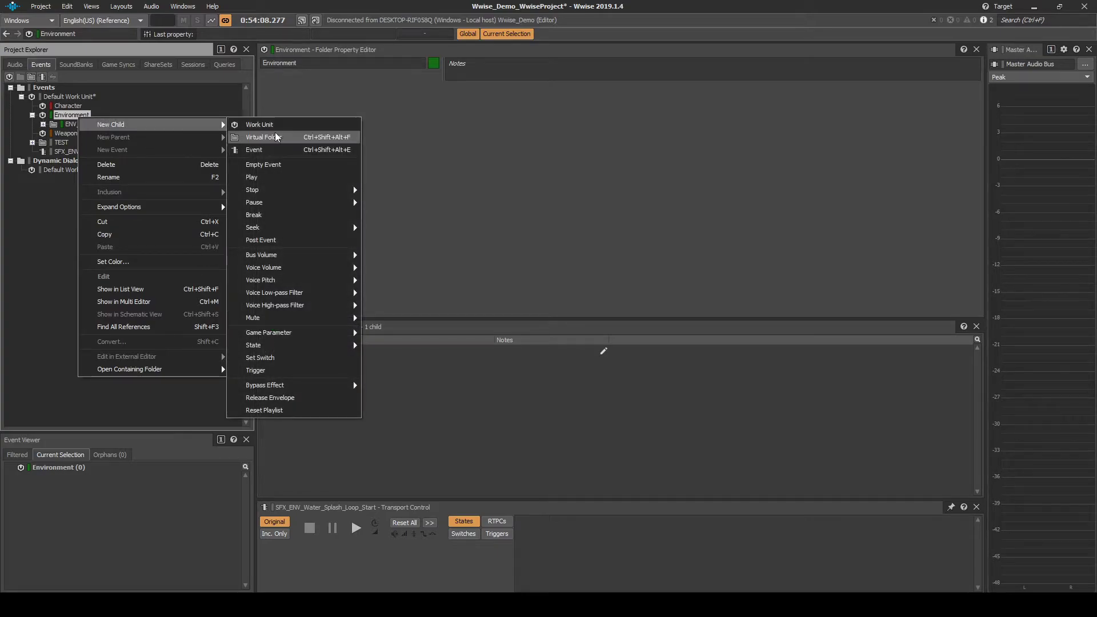
left_click(276, 137)
type("E")
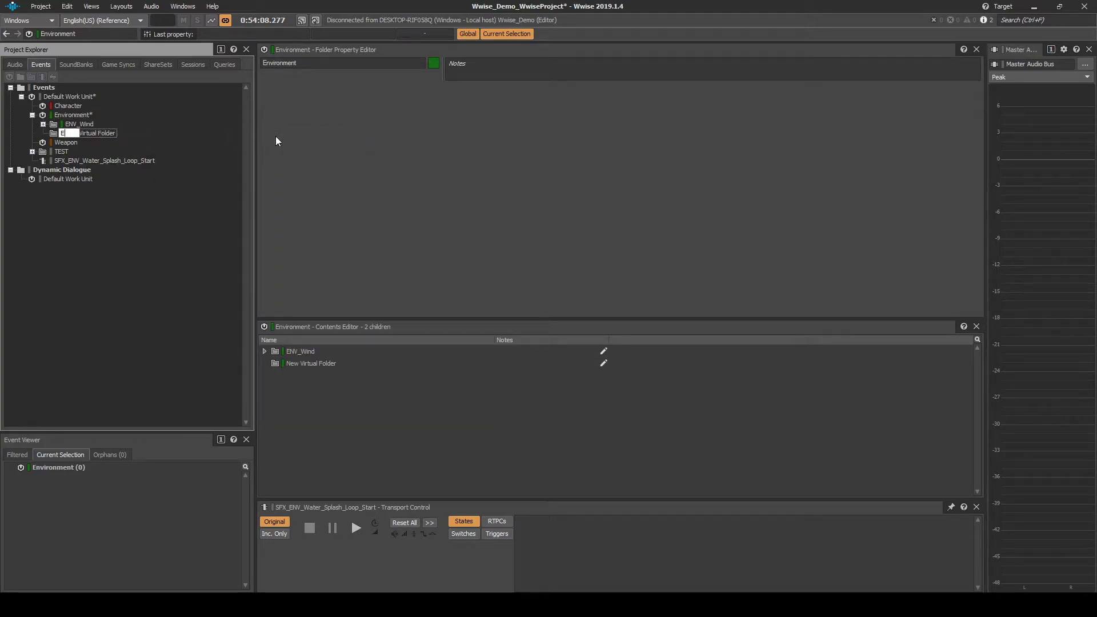
type("NV_Water_Splash")
key("Return")
left_click_drag(149, 161, 107, 133)
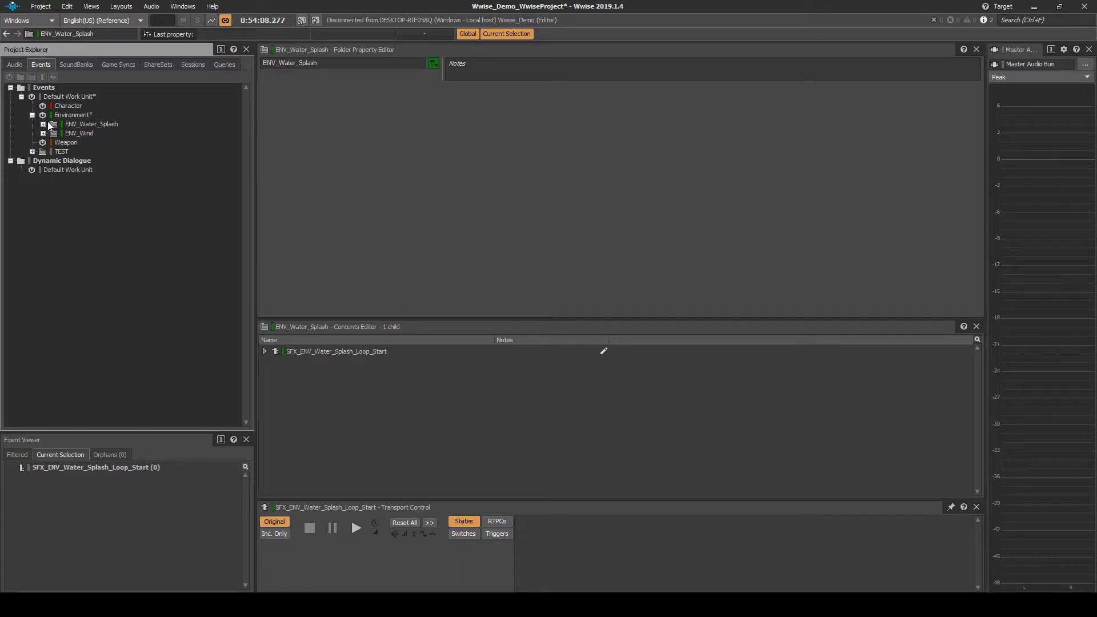
left_click(44, 124)
Duplicate the SFX_ENV_Water_Splash_Loop_Start event into the ENV_Water_Splash folder
right_click(96, 132)
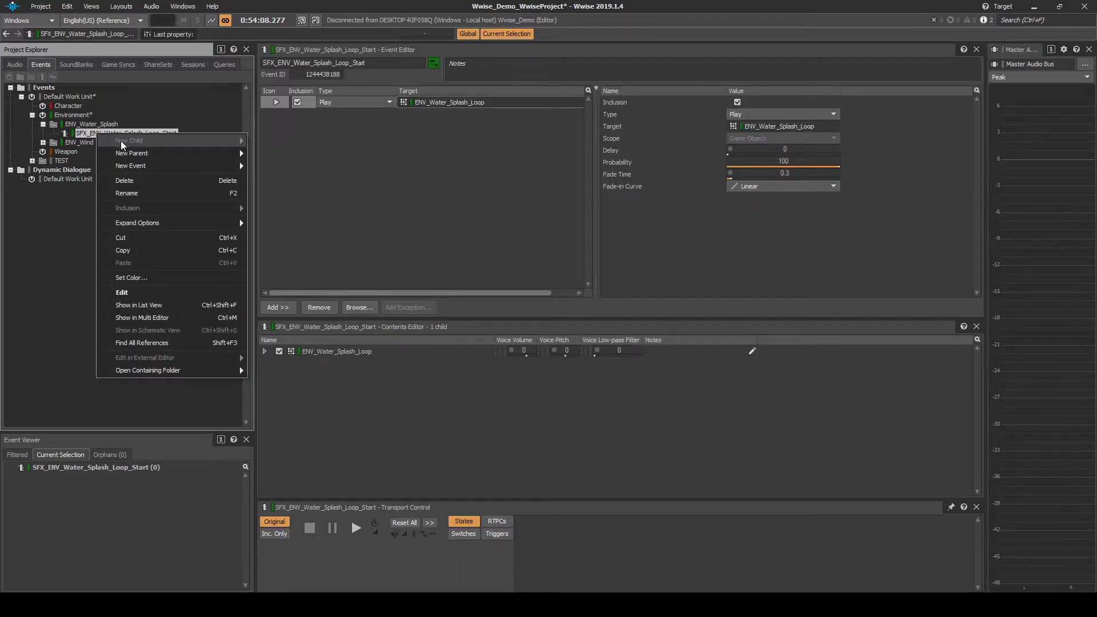
left_click(127, 237)
left_click(94, 123)
right_click(94, 124)
left_click(125, 245)
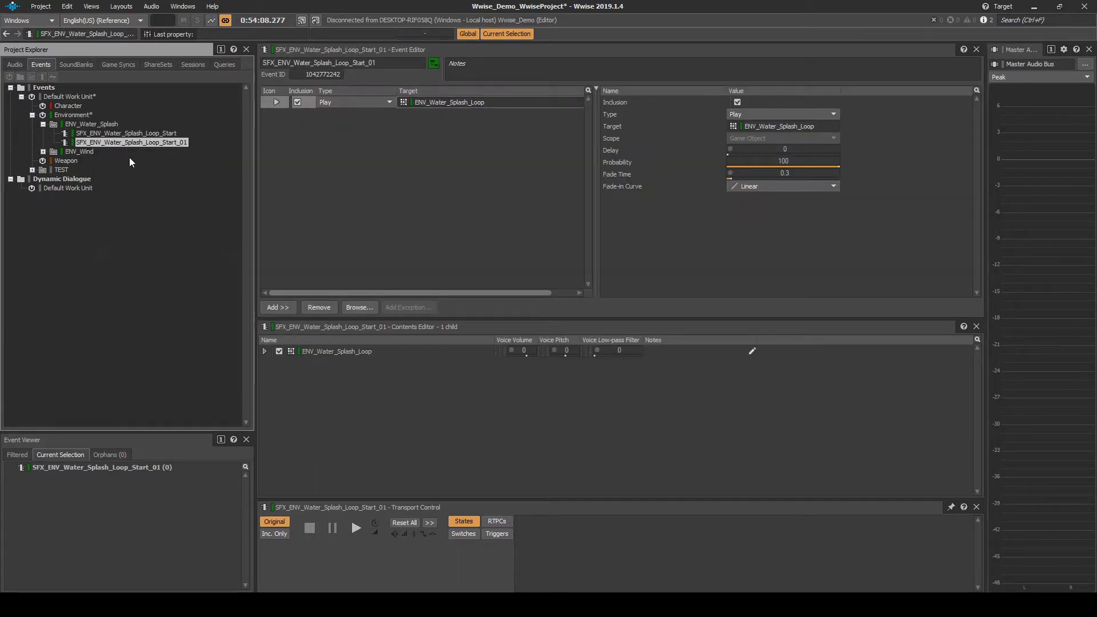
Rename the copy to SFX_ENV_Water_Splash_Loop_Stop and set its action type to Stop
key("End")
key("shift+Left")
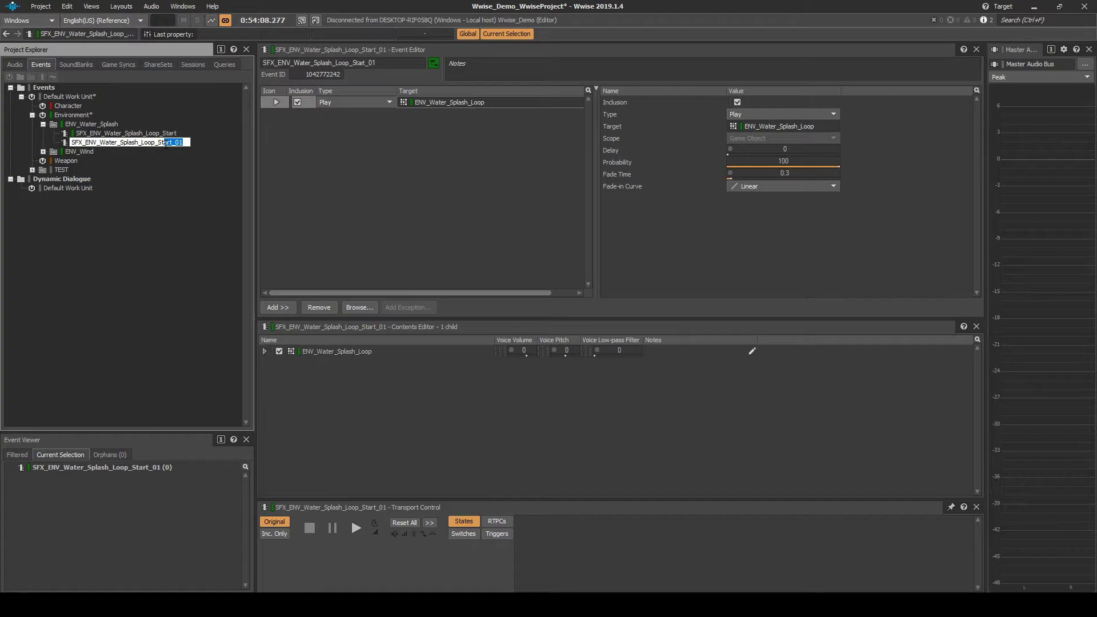
key("BackSpace")
key("Return")
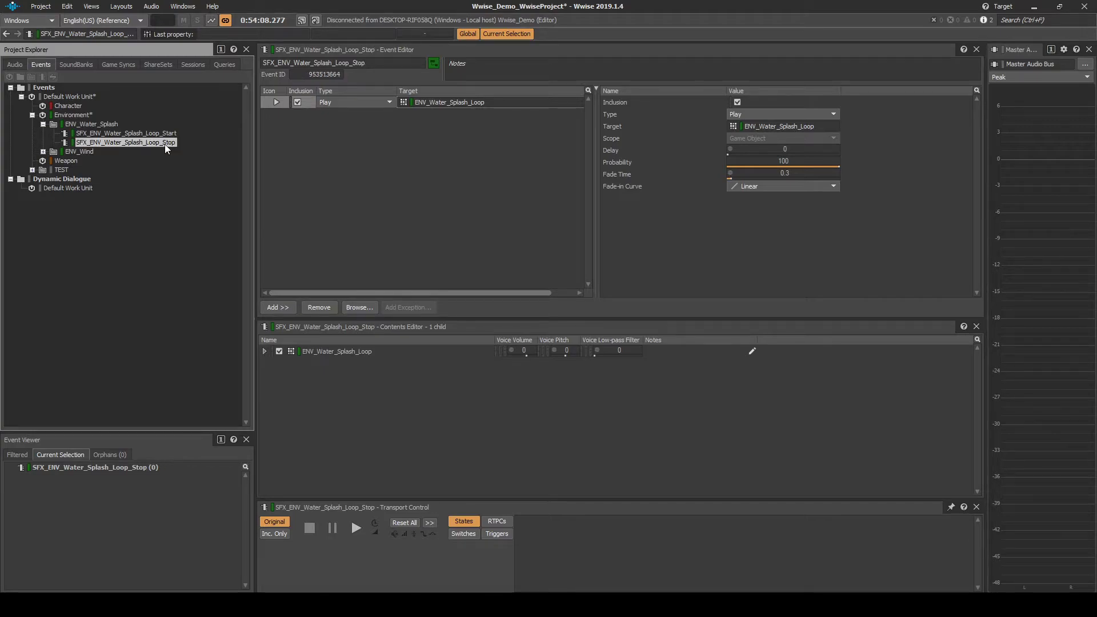
left_click(358, 102)
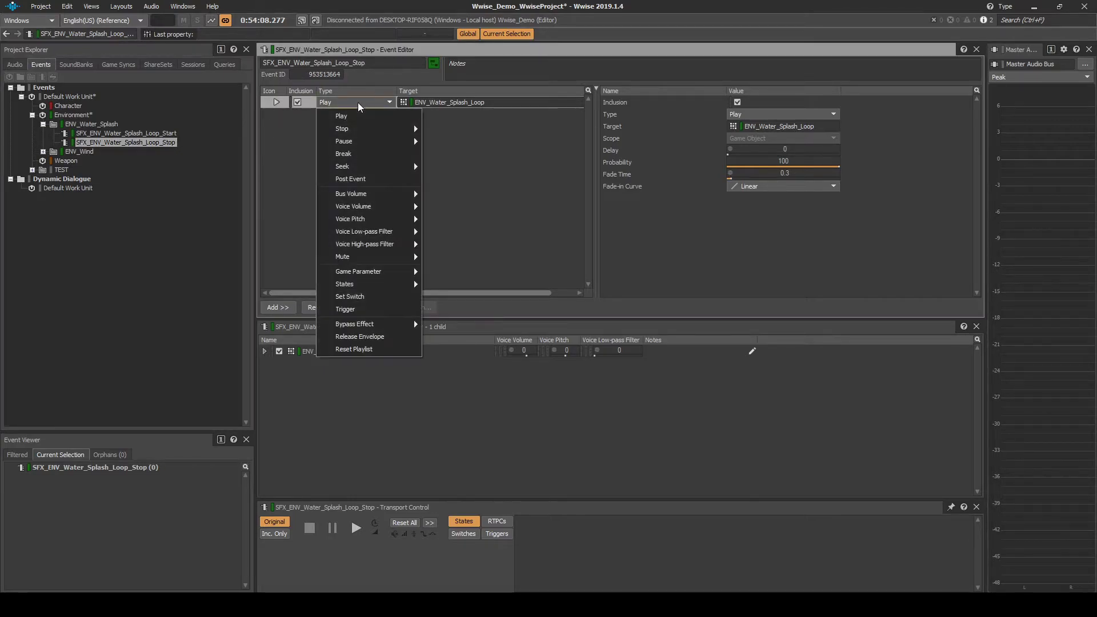
mouse_move(375, 129)
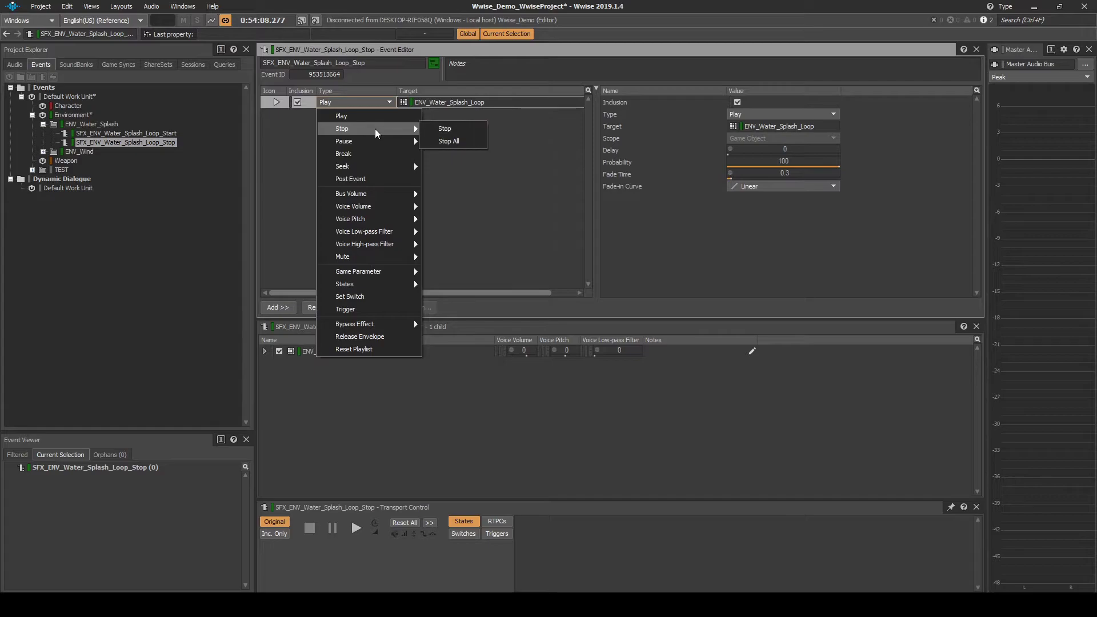
left_click(429, 131)
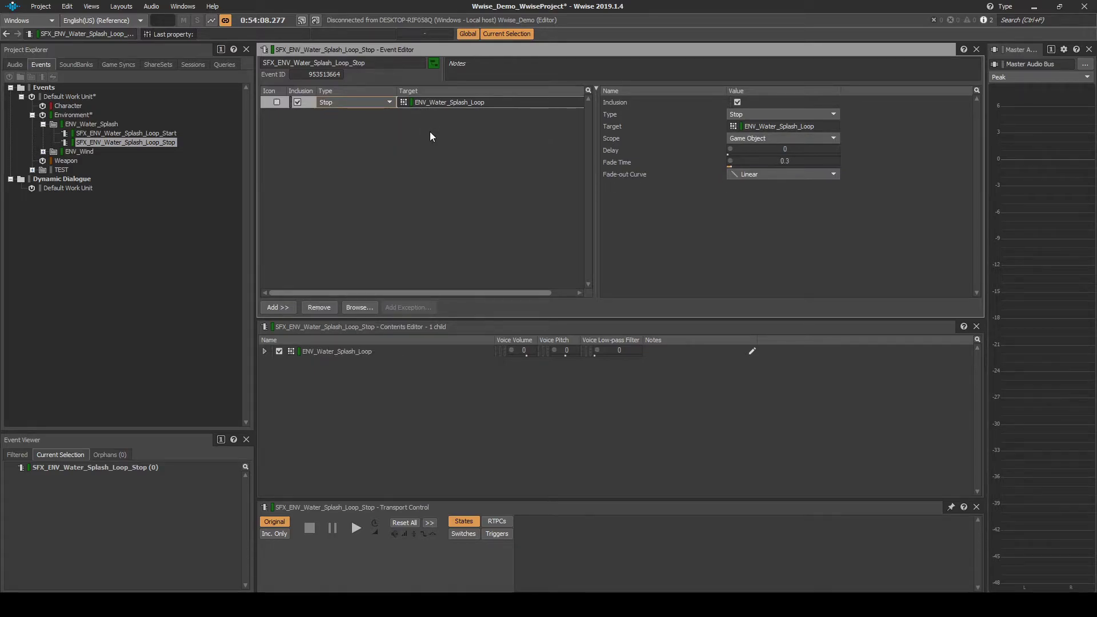
left_click(120, 6)
In the SoundBank Manager, generate only SB_Environment, then save the Wwise project
left_click(137, 48)
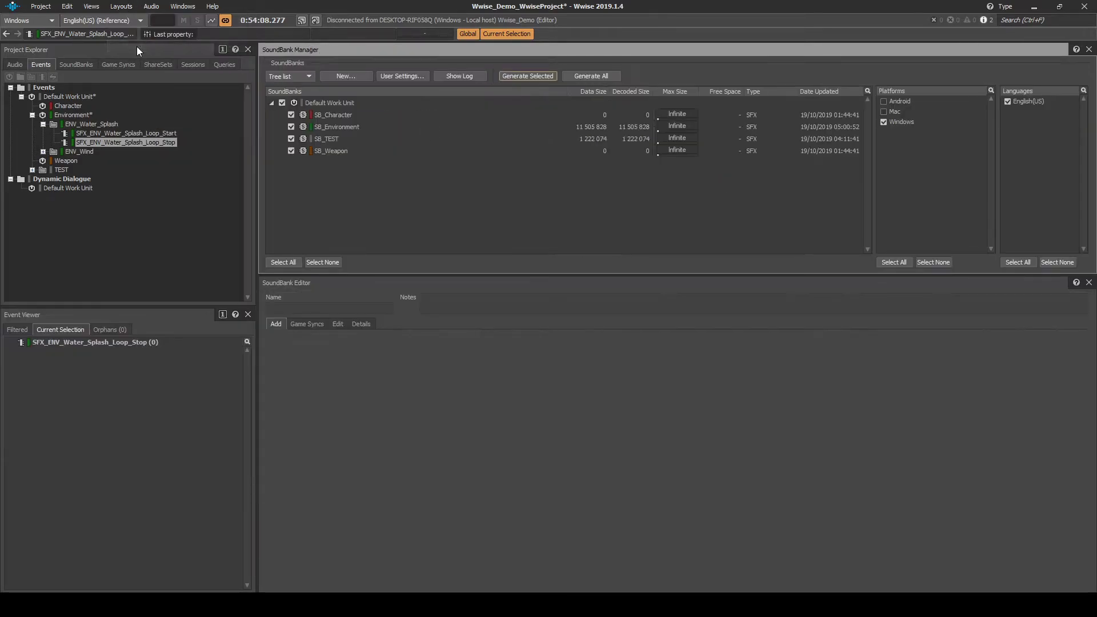
left_click(283, 103)
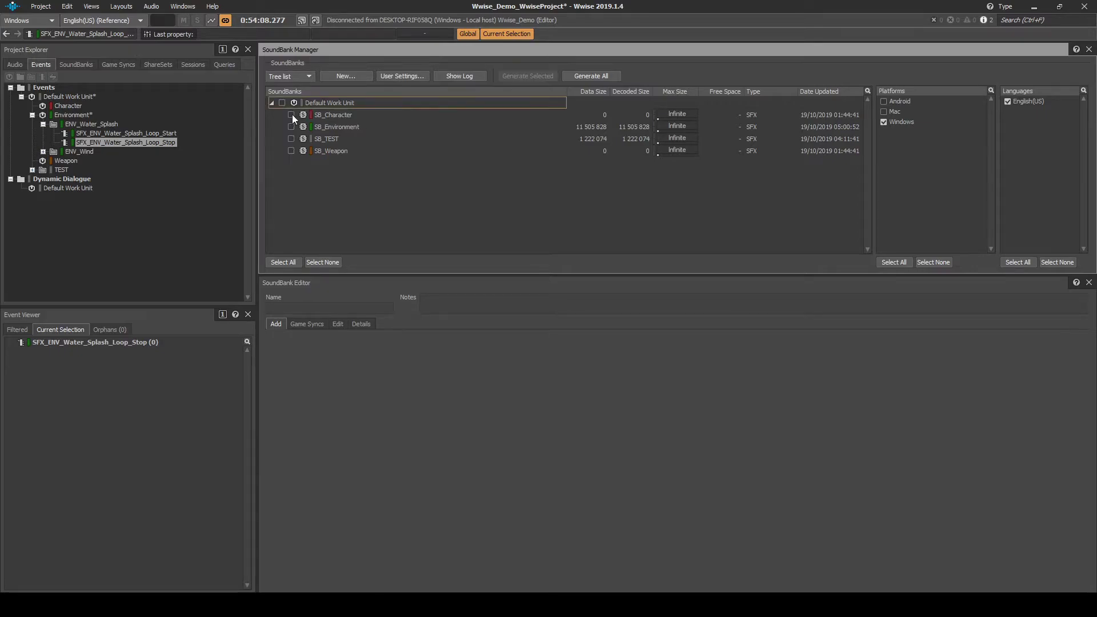
left_click(291, 126)
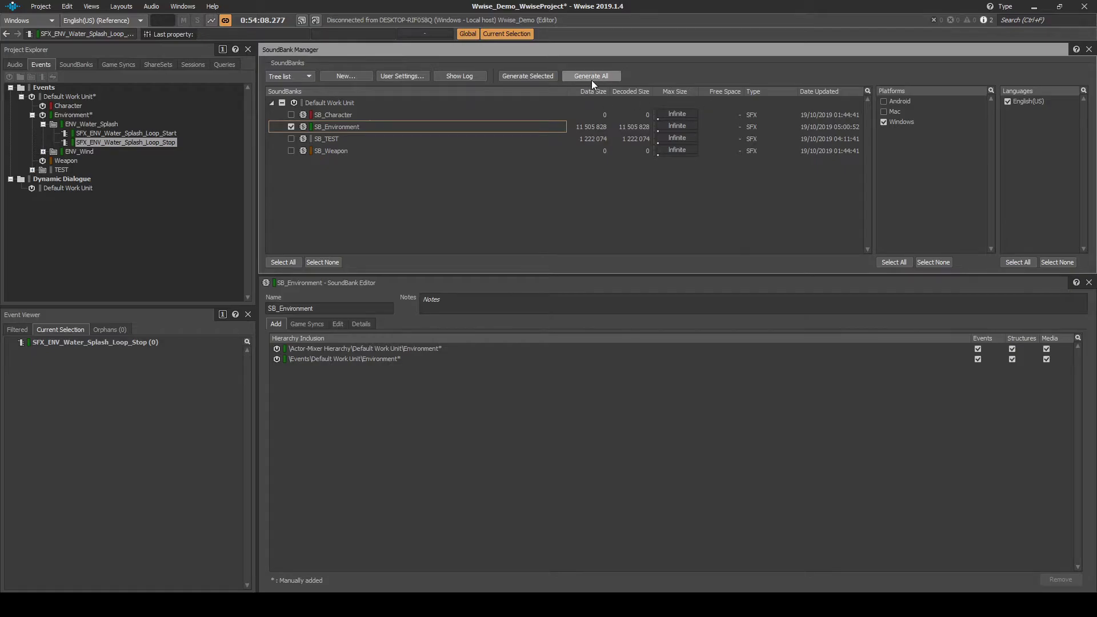
left_click(549, 77)
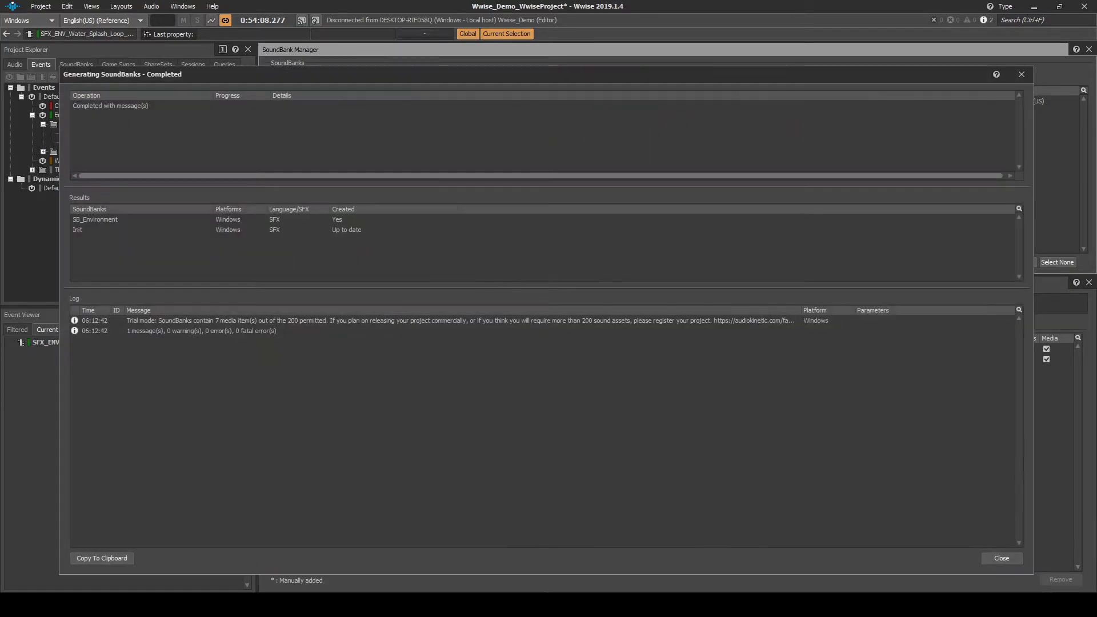
key("Escape")
left_click(40, 6)
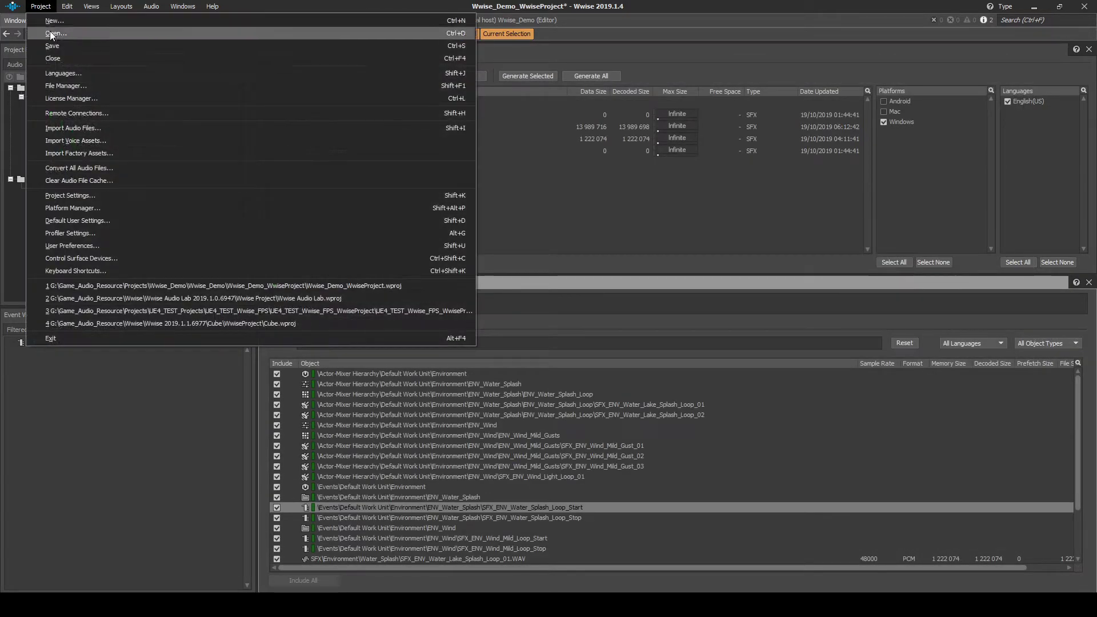
left_click(52, 42)
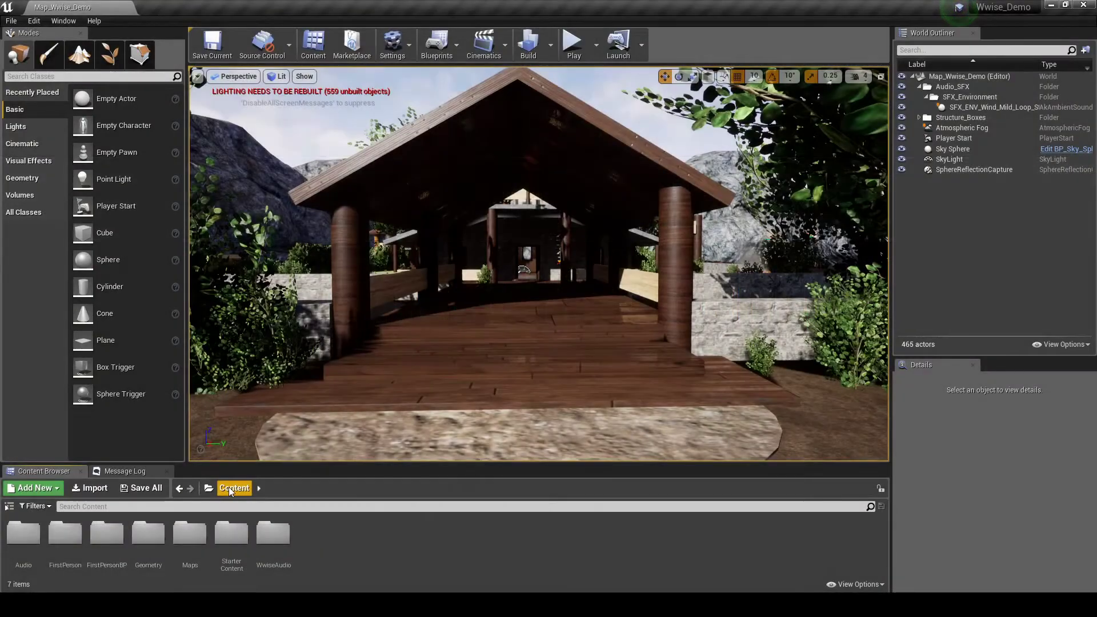
In the Content Browser, add an ENV_Water_Splash folder under Audio > Wwise_Events > SFX_Environment
double_click(34, 534)
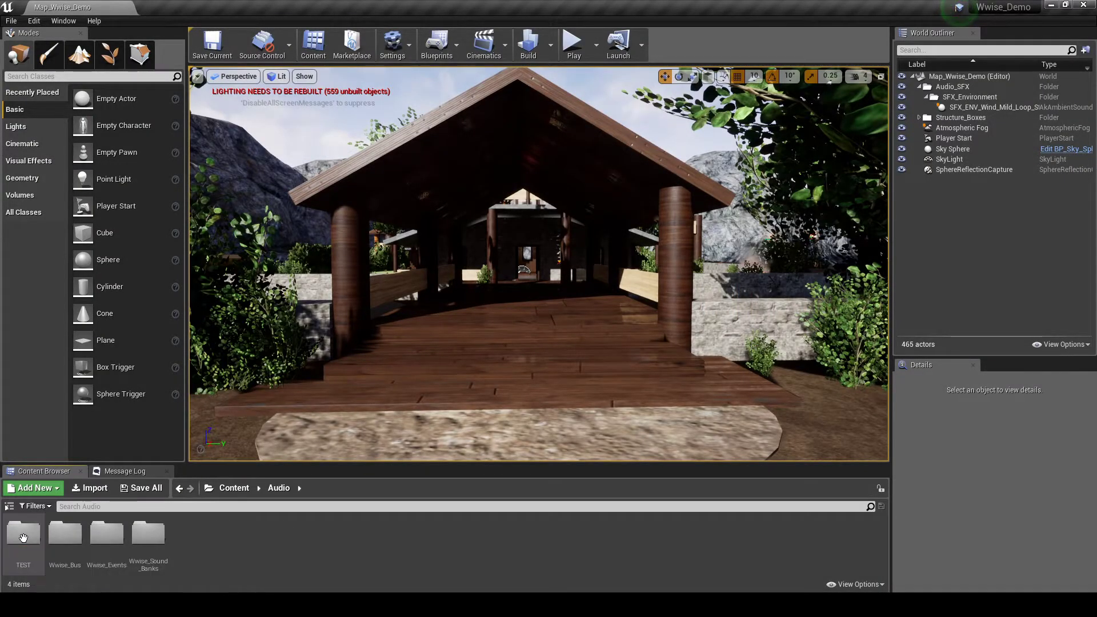
double_click(107, 537)
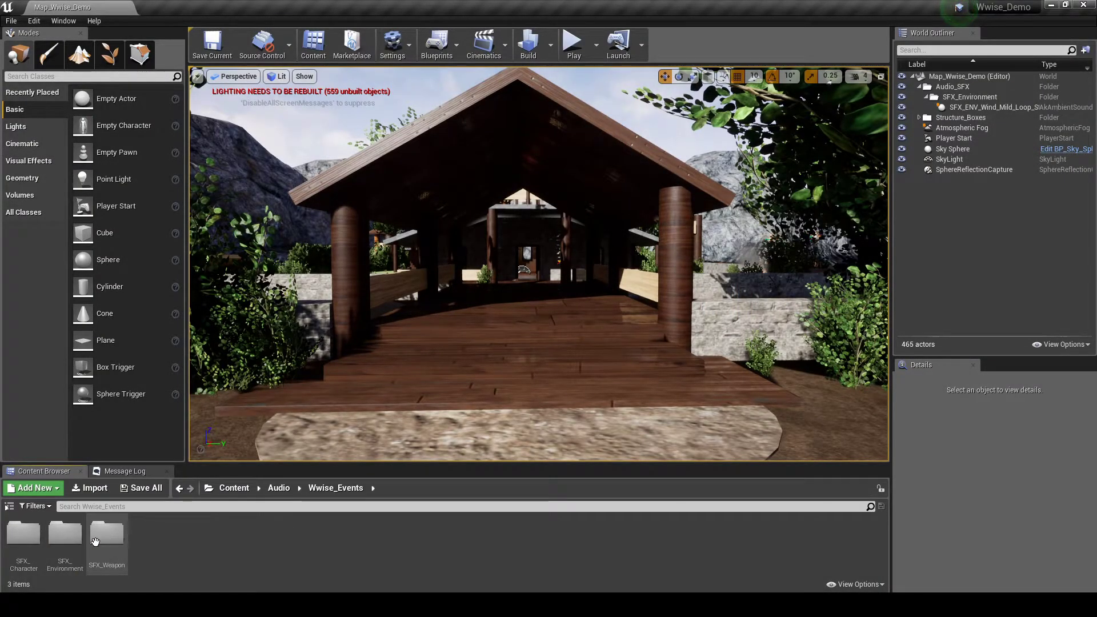
double_click(65, 533)
right_click(149, 557)
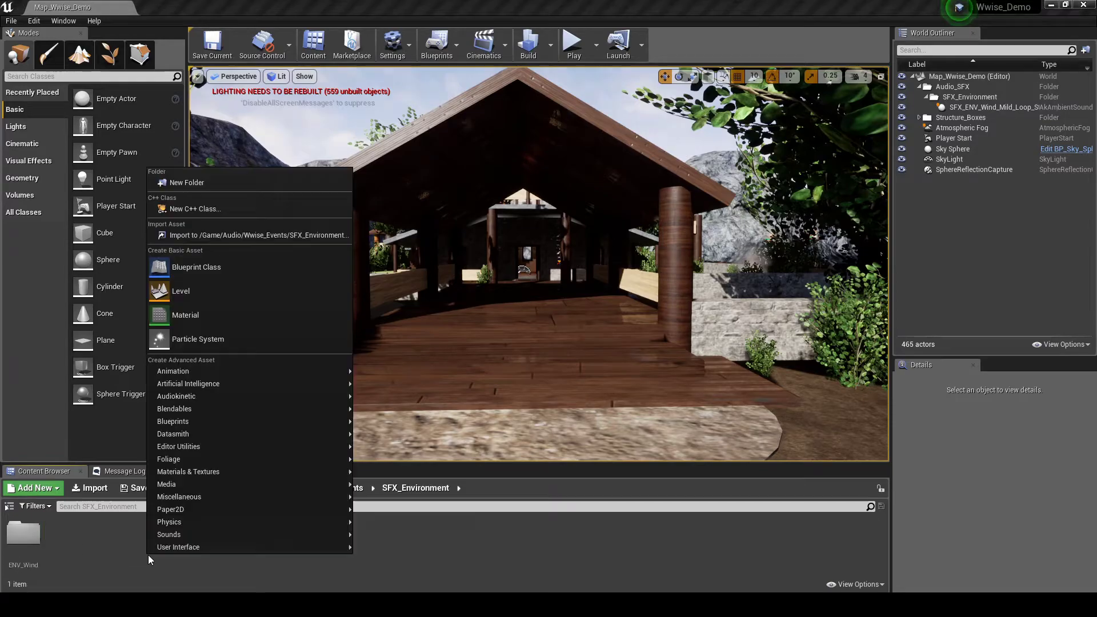
left_click(184, 182)
type("E")
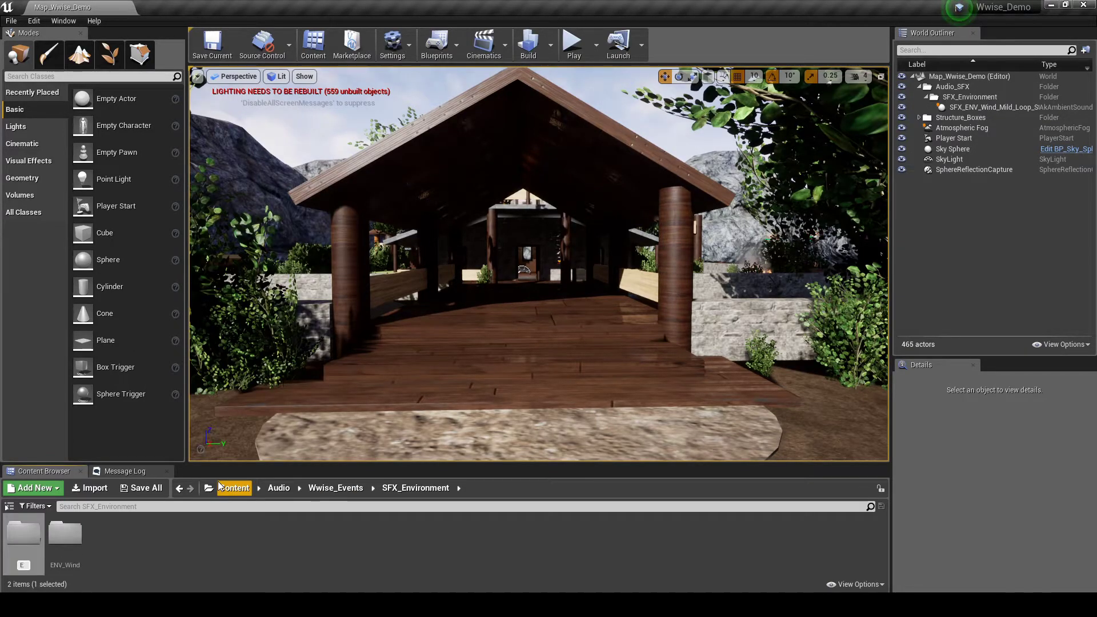
type("NV_Water_")
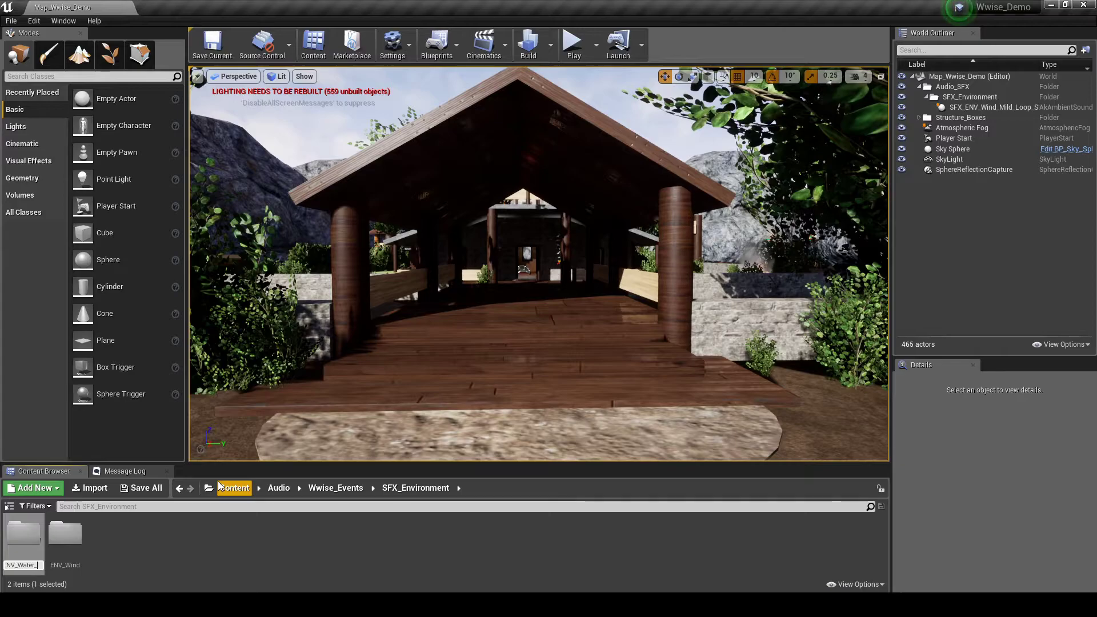
type("Splash")
key("Return")
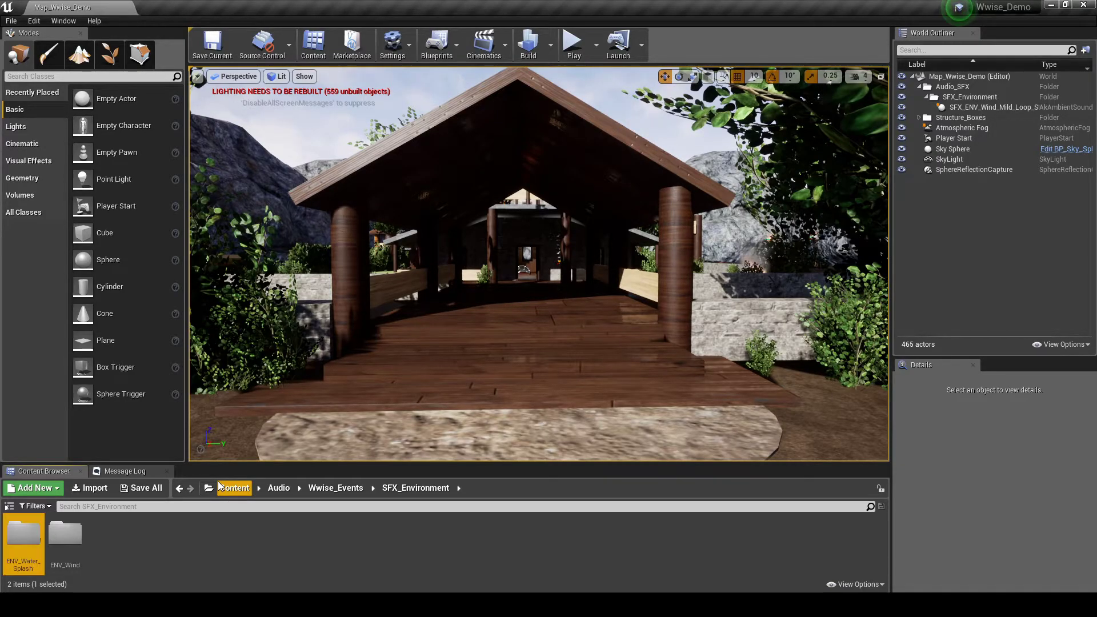
left_click(63, 21)
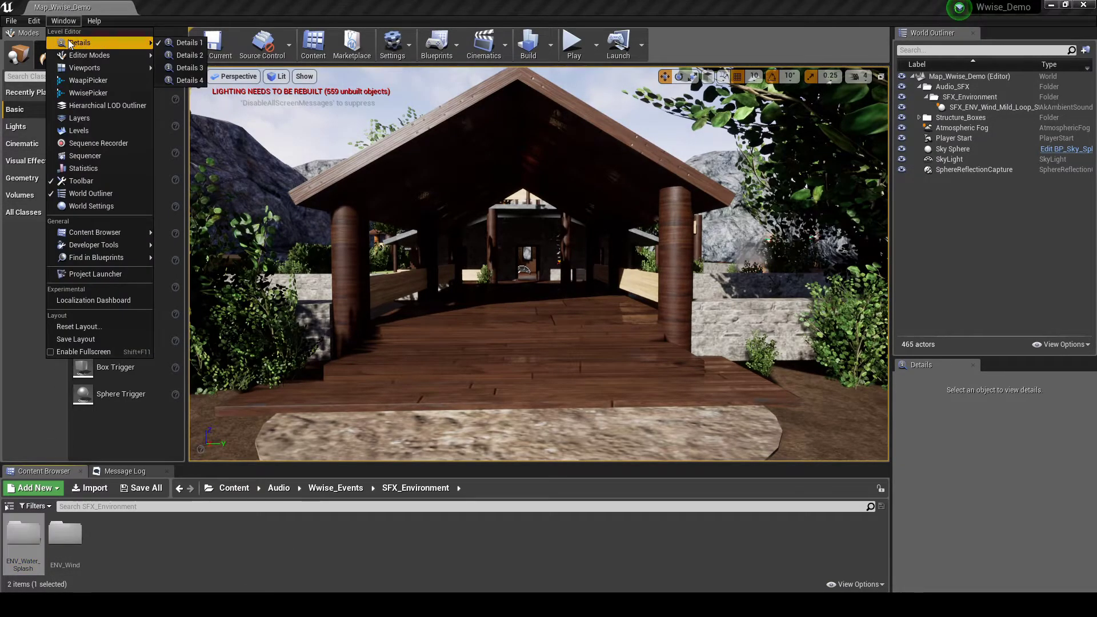
Drag the Loop_Start and Loop_Stop events from the Wwise Picker into the ENV_Water_Splash folder
left_click(87, 93)
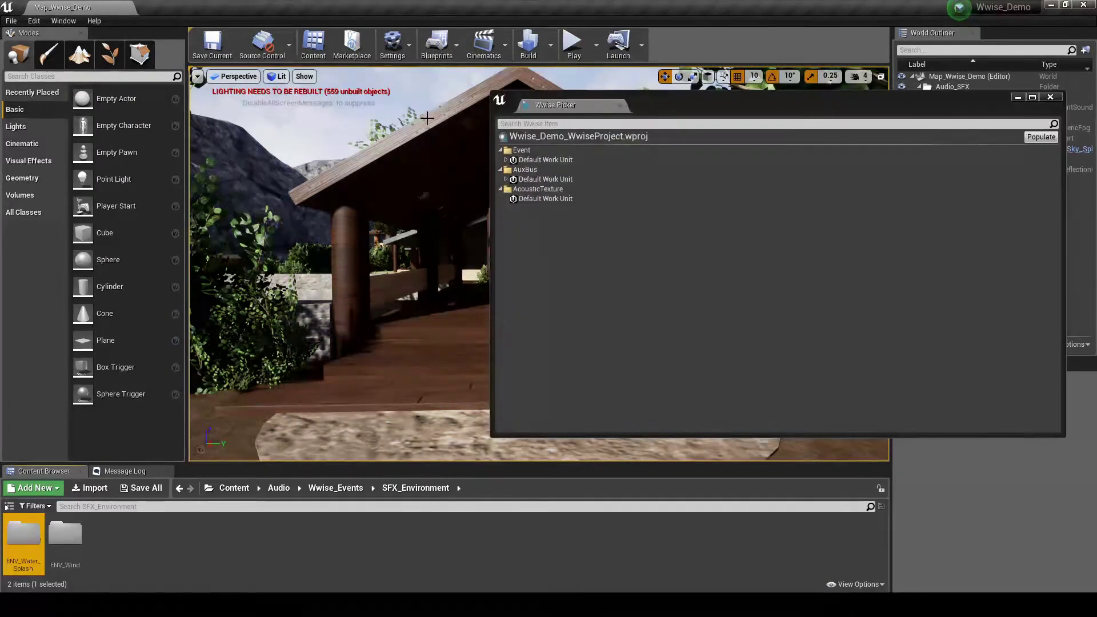
left_click(512, 179)
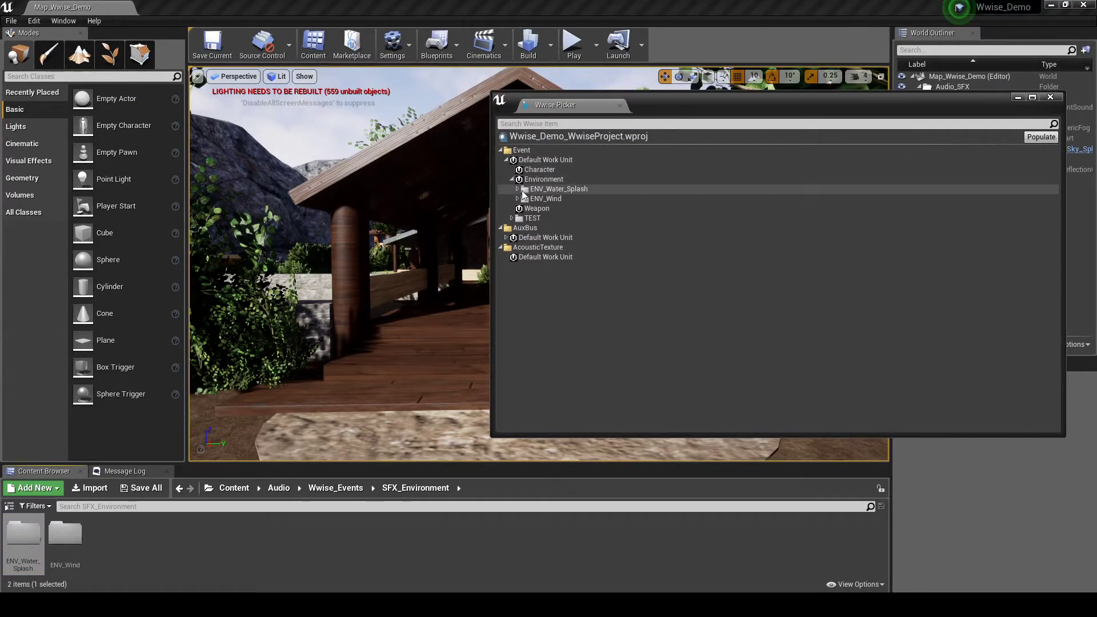
left_click(518, 189)
left_click(561, 198)
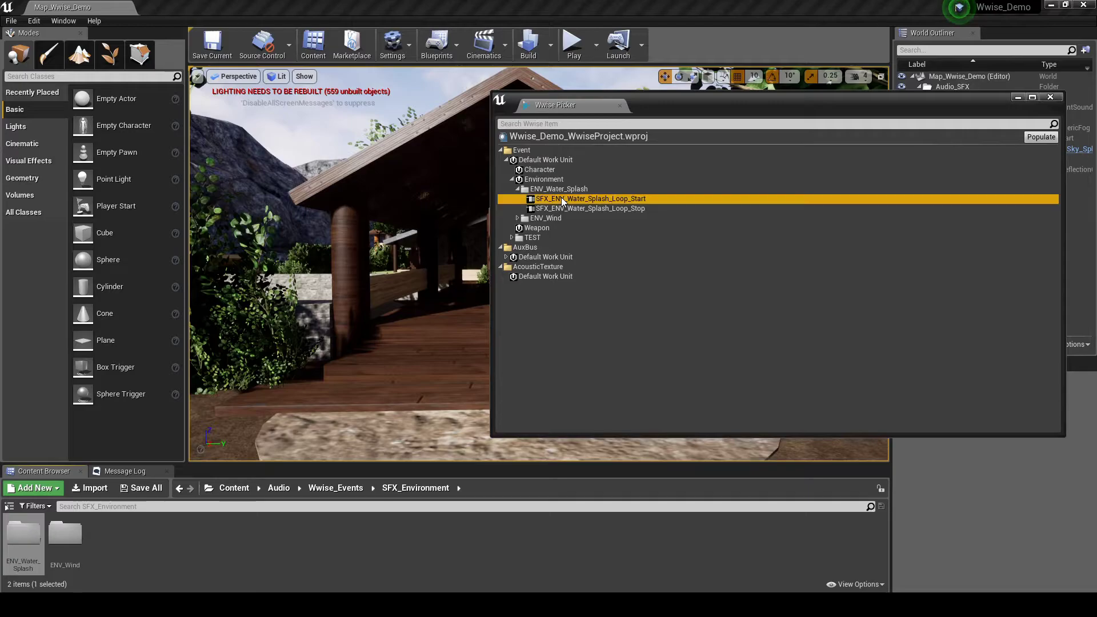
left_click(567, 209, "shift")
double_click(35, 547)
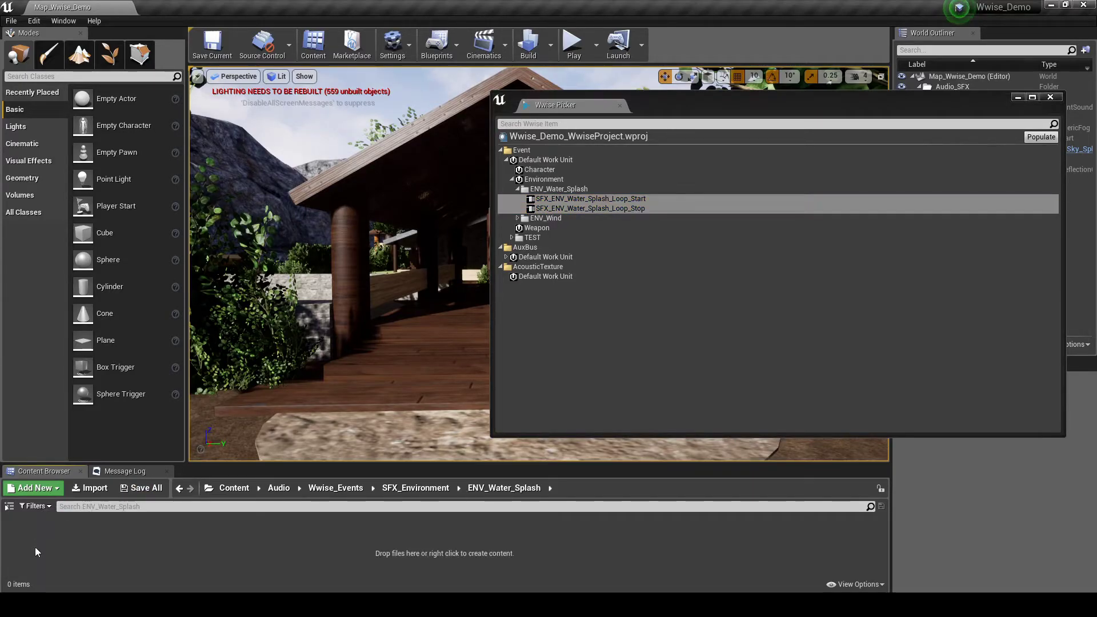
left_click_drag(588, 209, 163, 560)
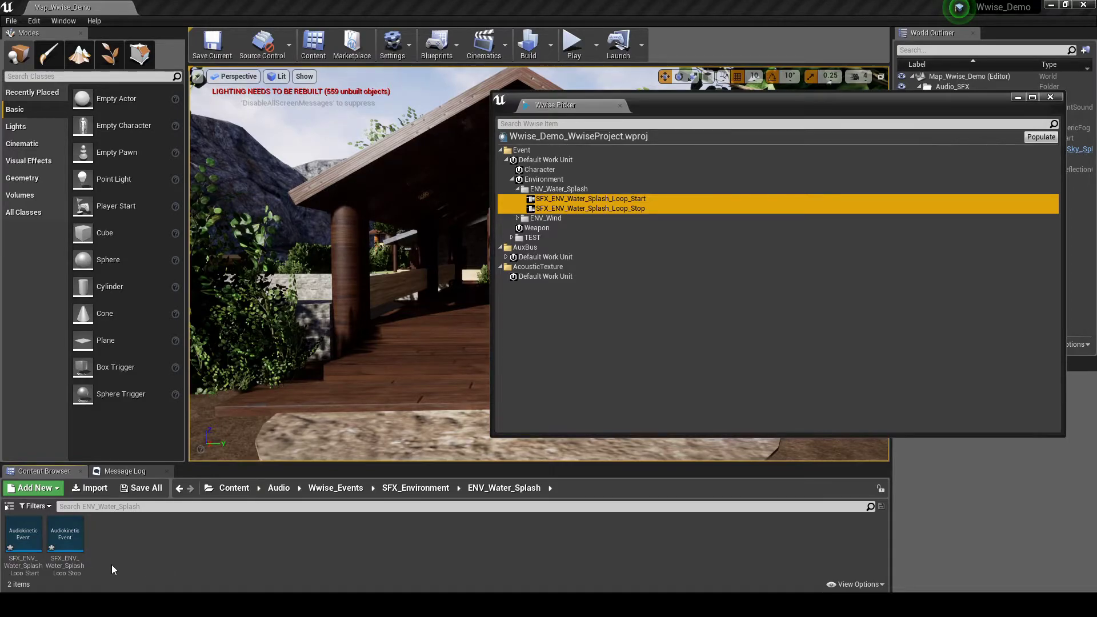
left_click(68, 558)
left_click(23, 546, "shift")
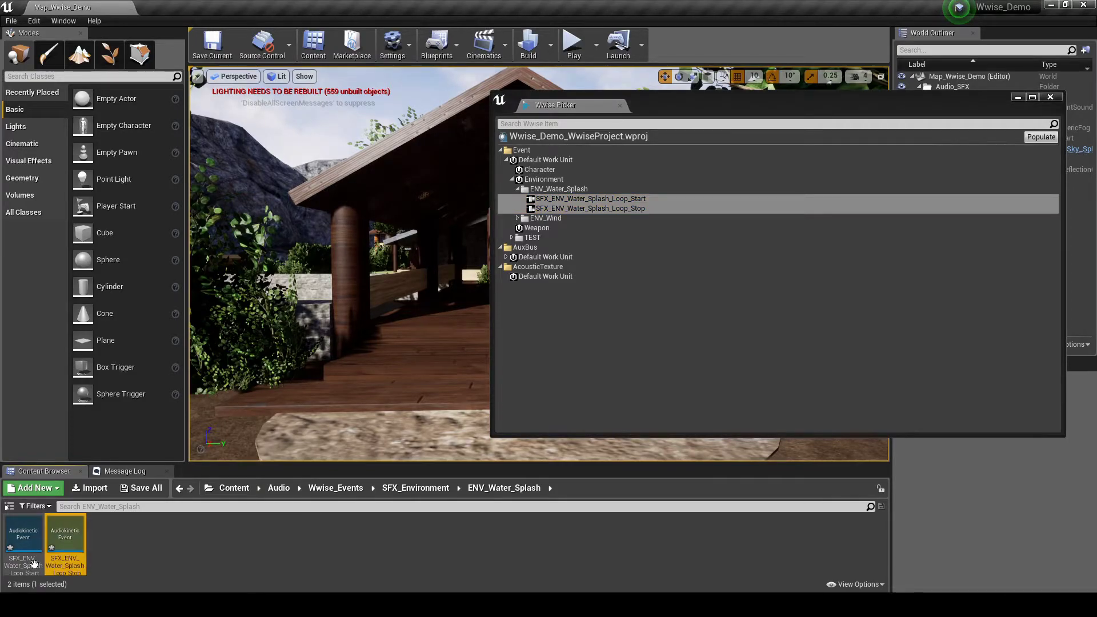
right_click(63, 564)
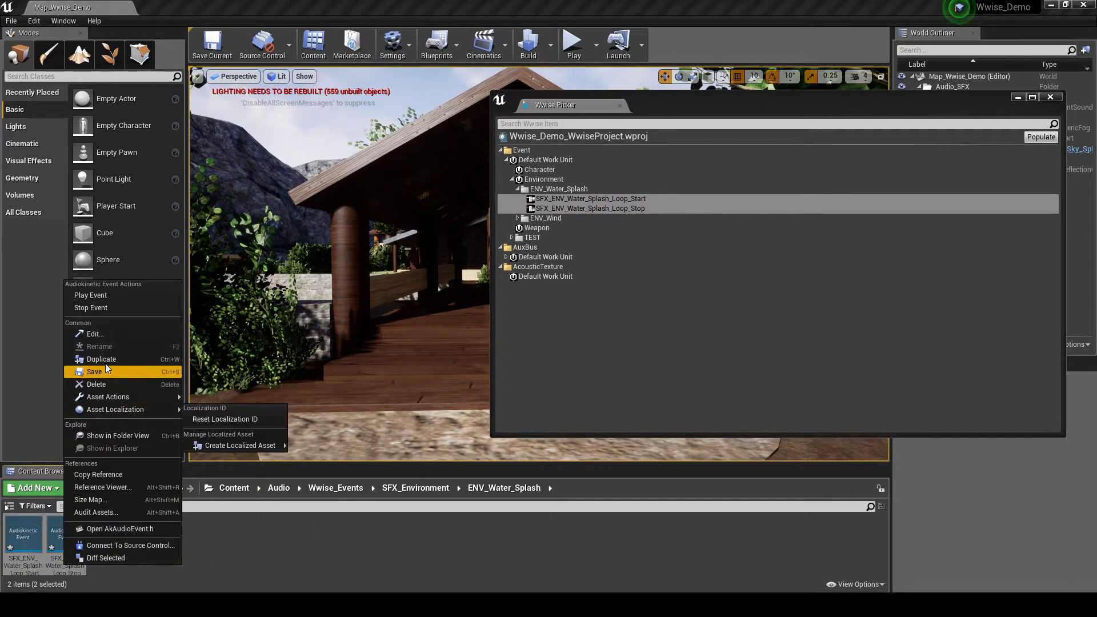
Set Required Bank to SB_Environment on both splash event assets, save, and close the editor and Picker
left_click(103, 336)
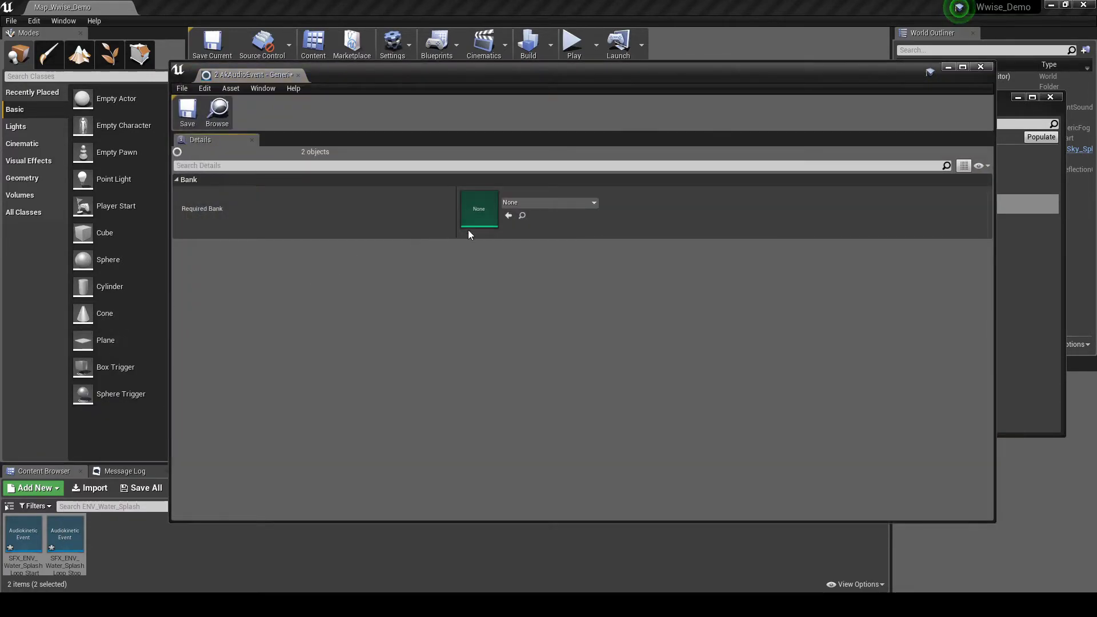
left_click(526, 204)
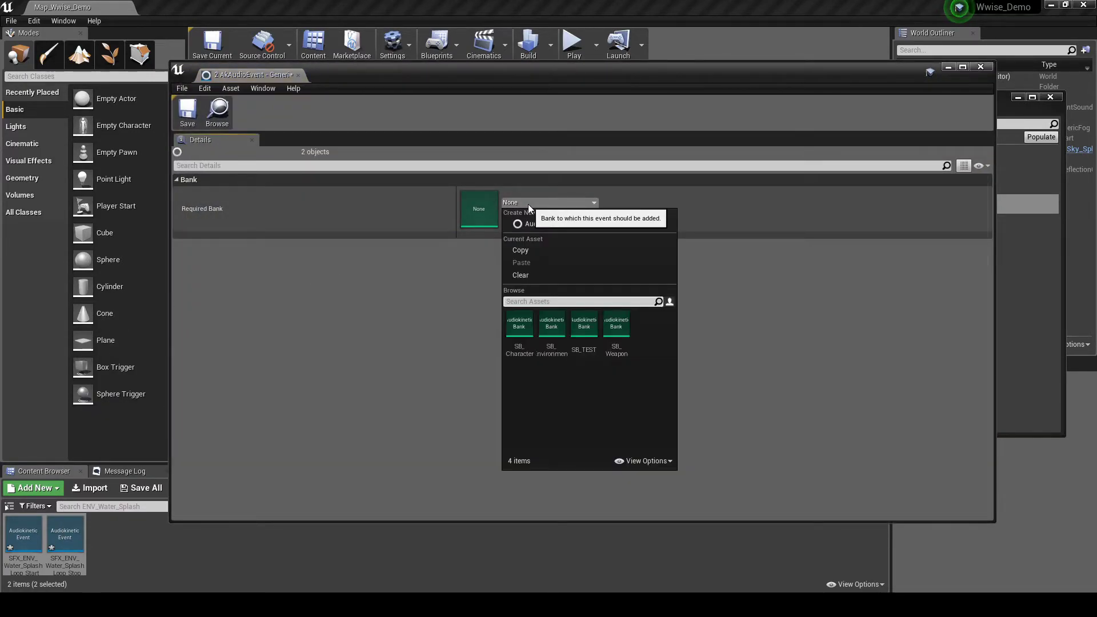
left_click(550, 341)
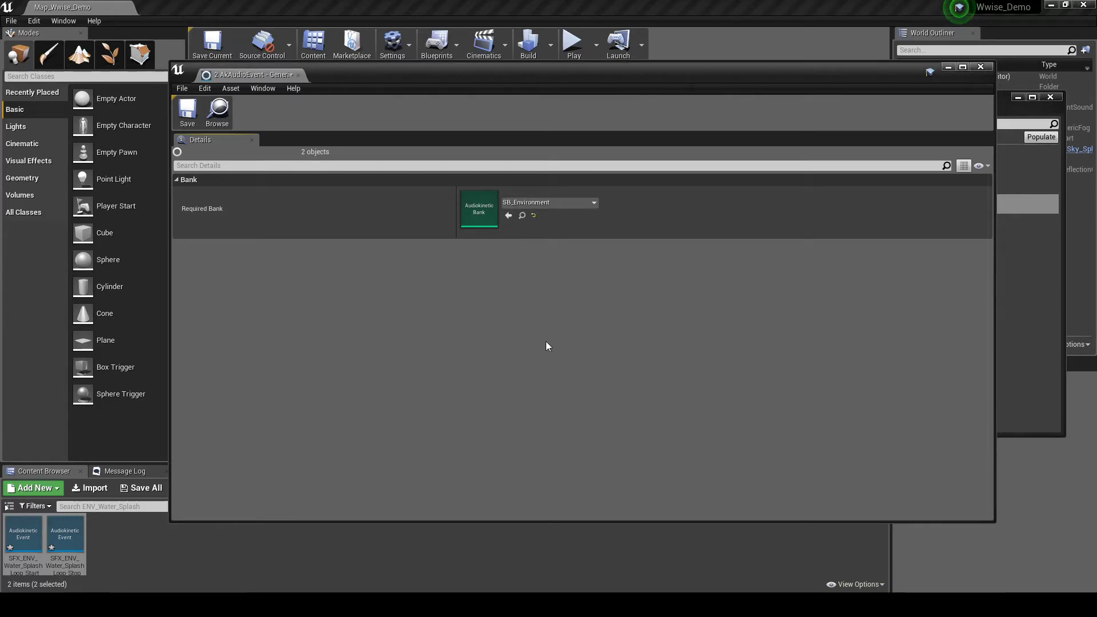
left_click(194, 116)
left_click(980, 67)
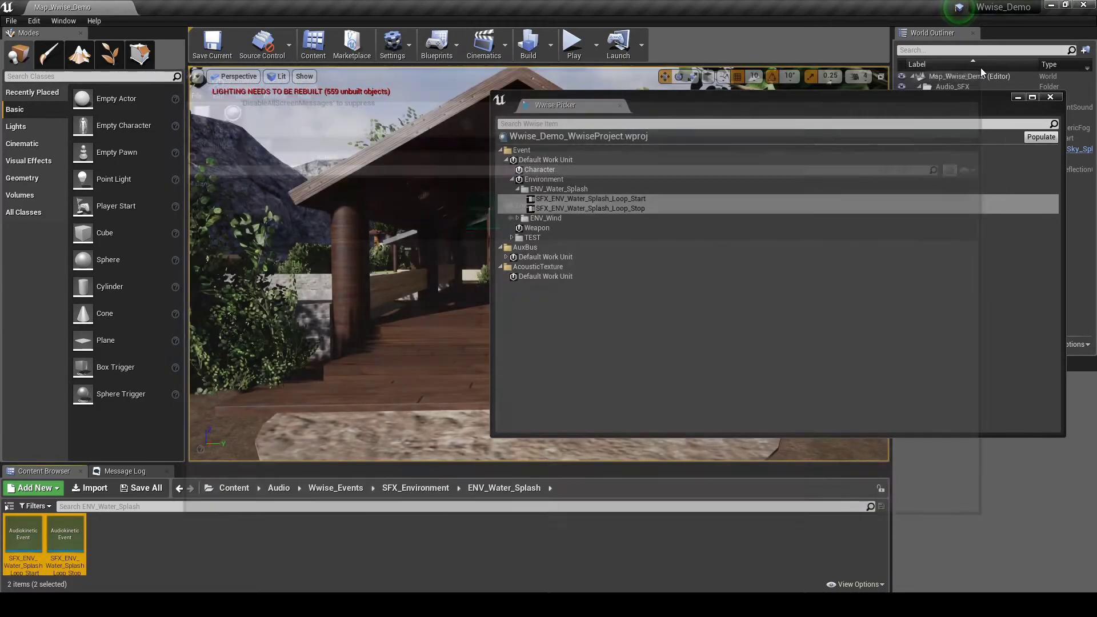
left_click(1049, 97)
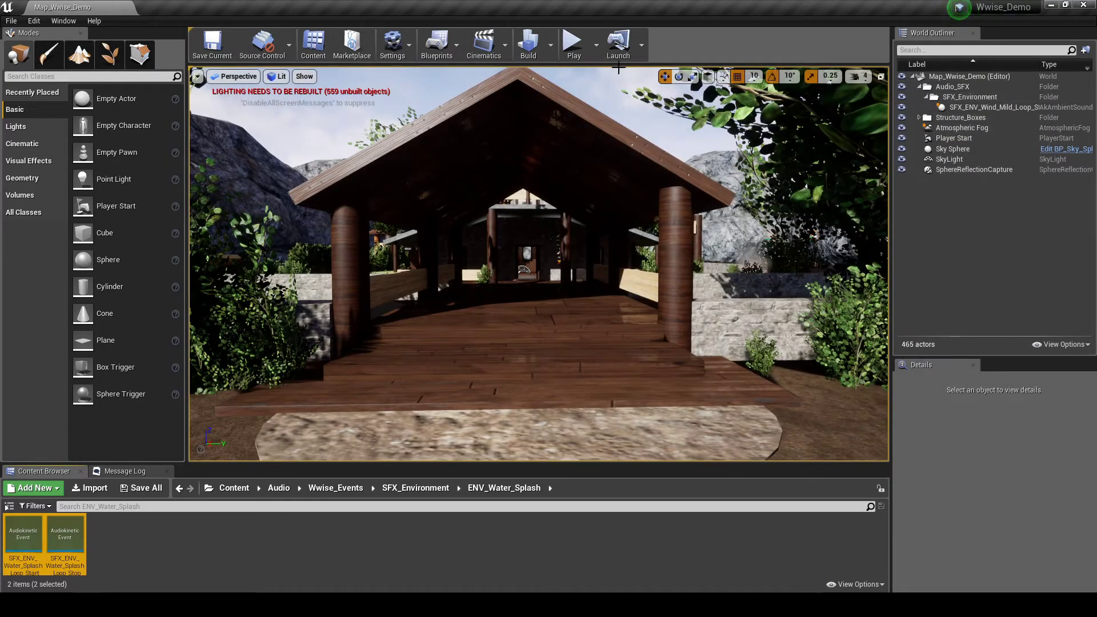
Generate the SB_Environment soundbank from the Build menu and import the changed source files
left_click(551, 48)
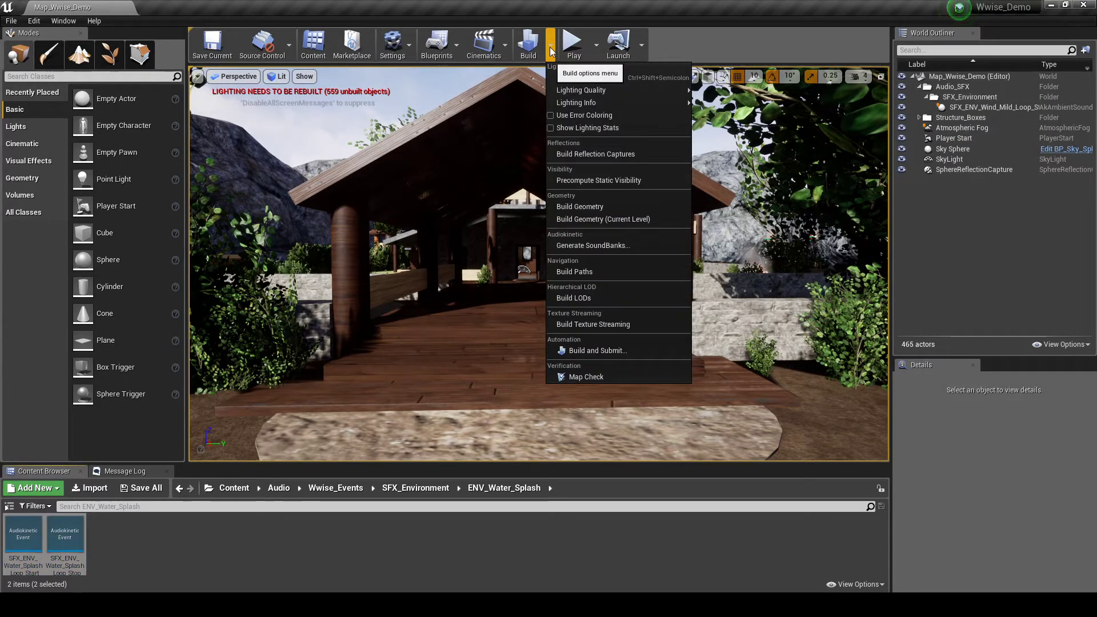
left_click(594, 241)
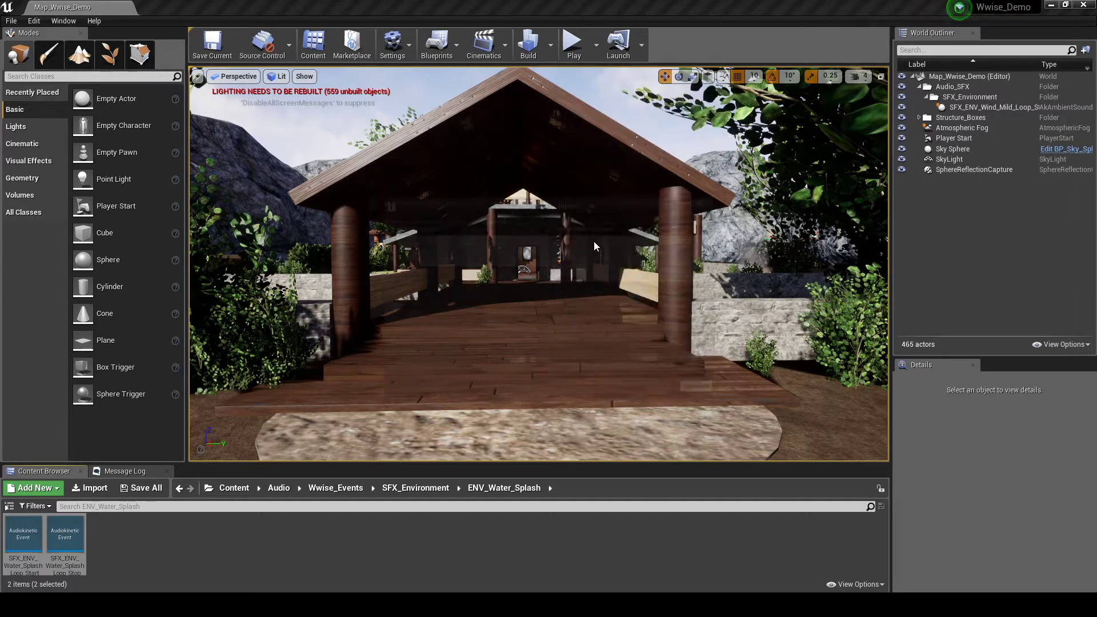
left_click(447, 245)
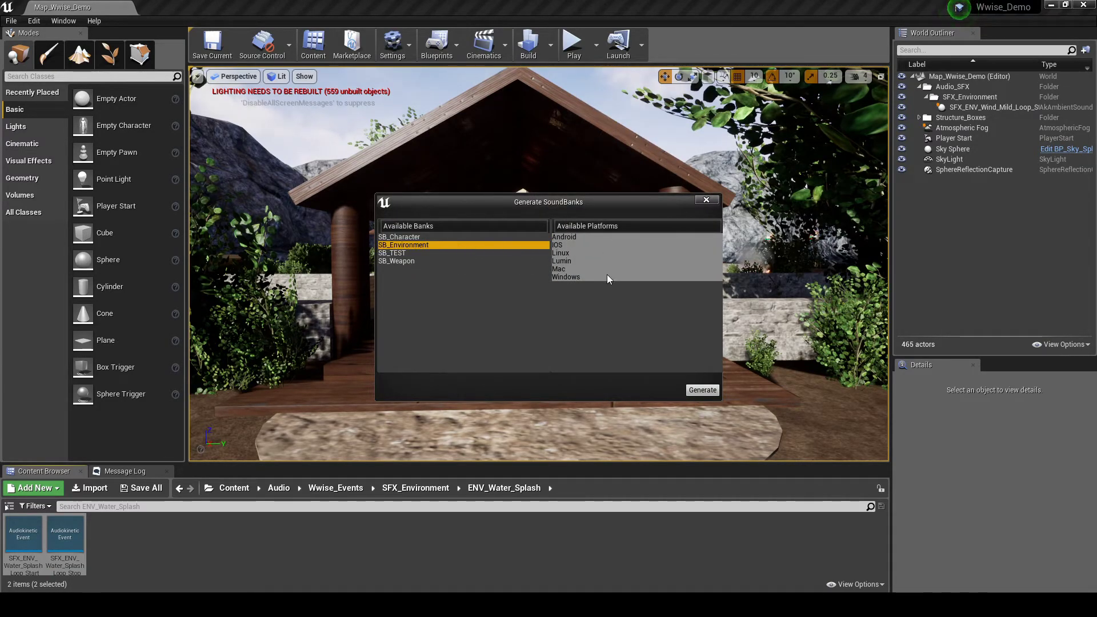
left_click(699, 389)
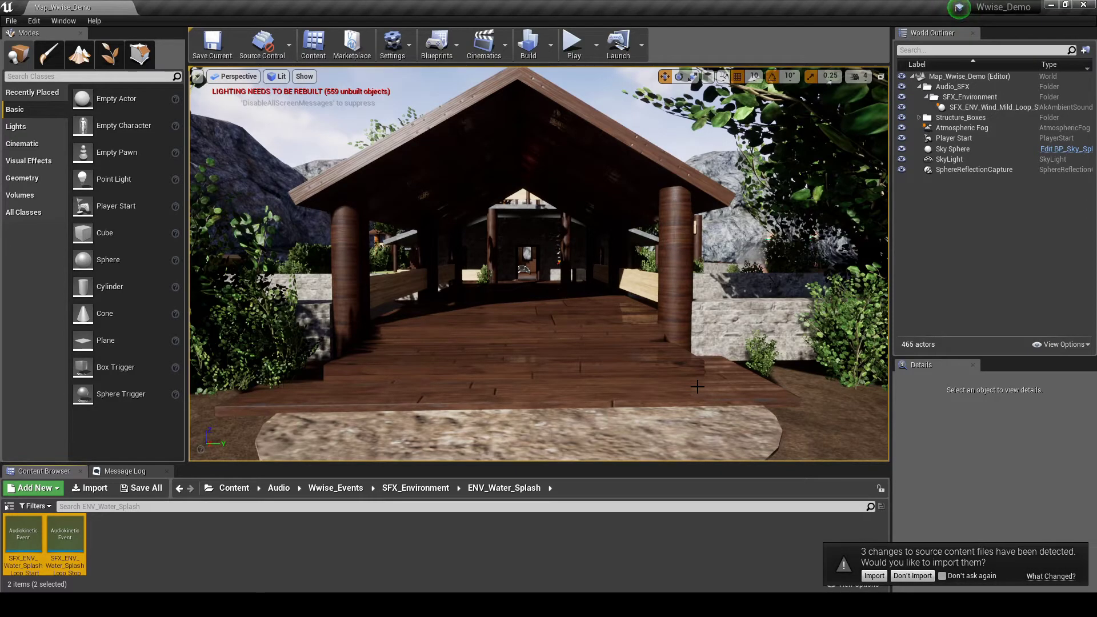
left_click(873, 575)
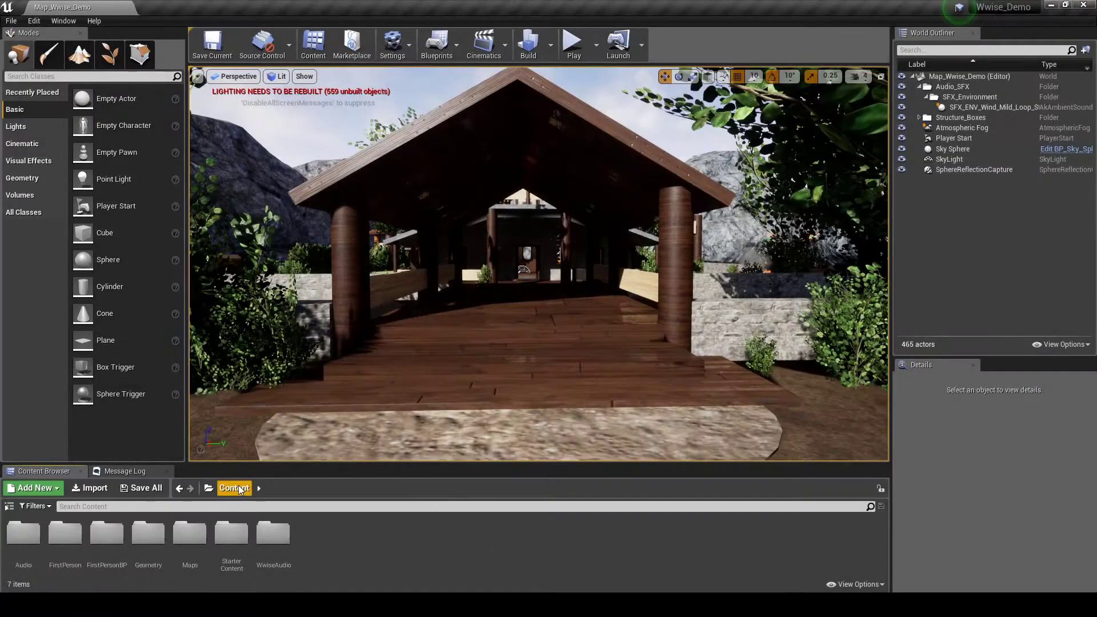
Place SFX_ENV_Water_Splash_Loop_Start in Map_Wwise_Demo over the water at 330, -2330, 100
double_click(190, 534)
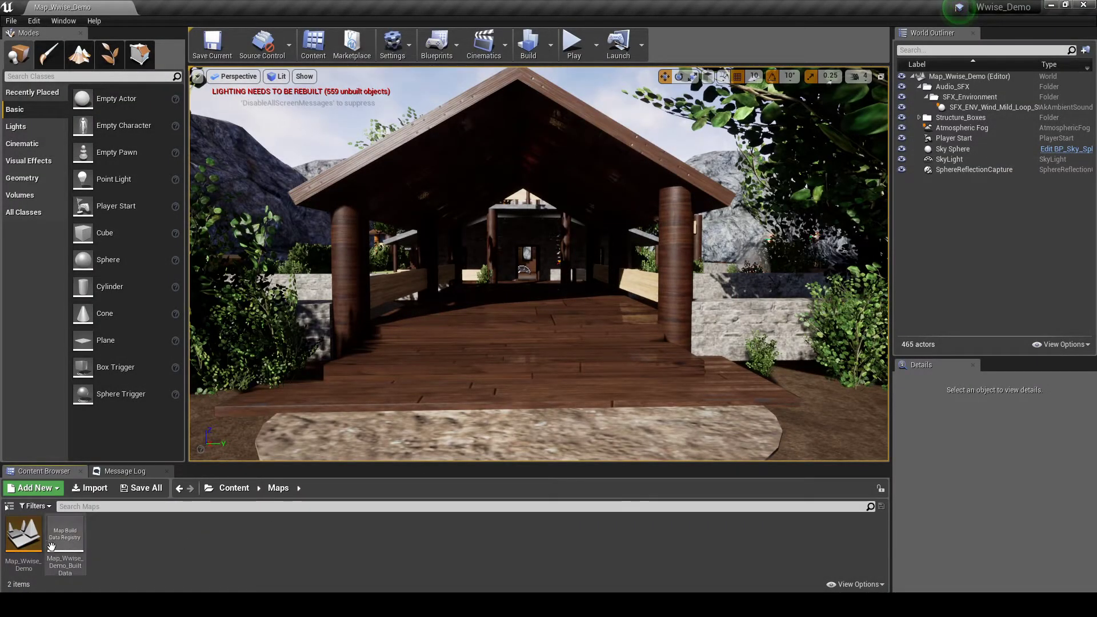
double_click(24, 536)
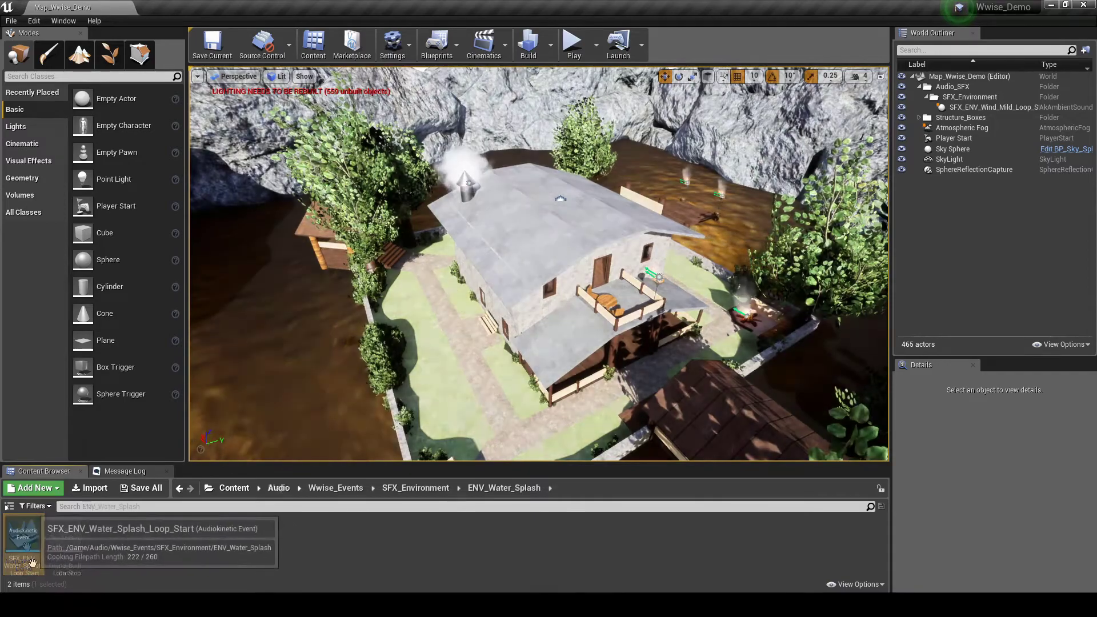
left_click_drag(33, 563, 341, 329)
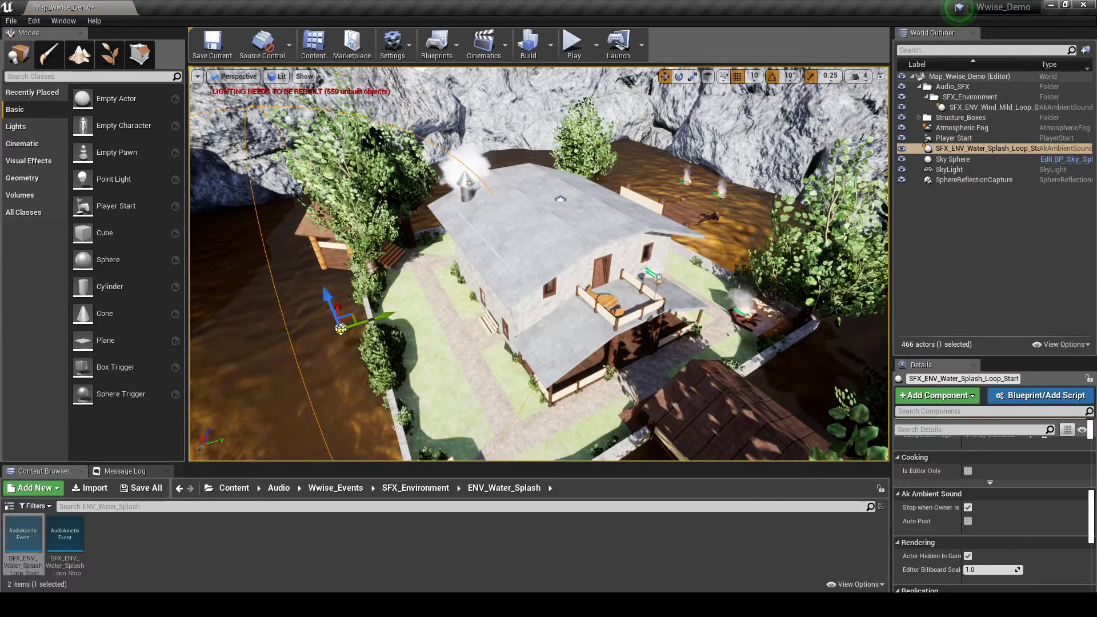
left_click_drag(379, 317, 328, 323)
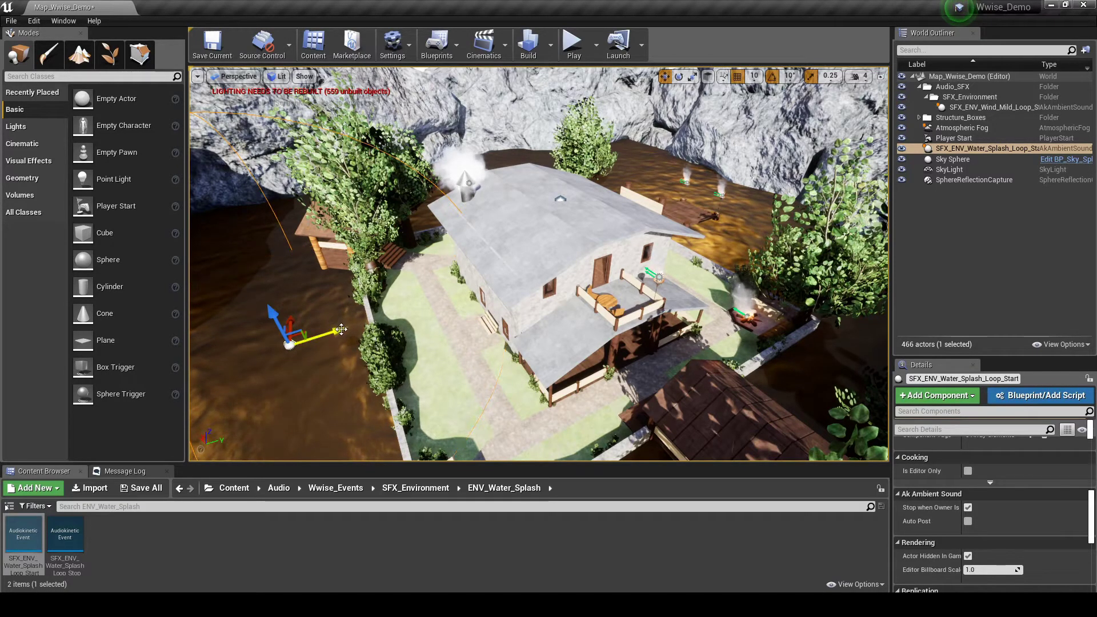
key("f")
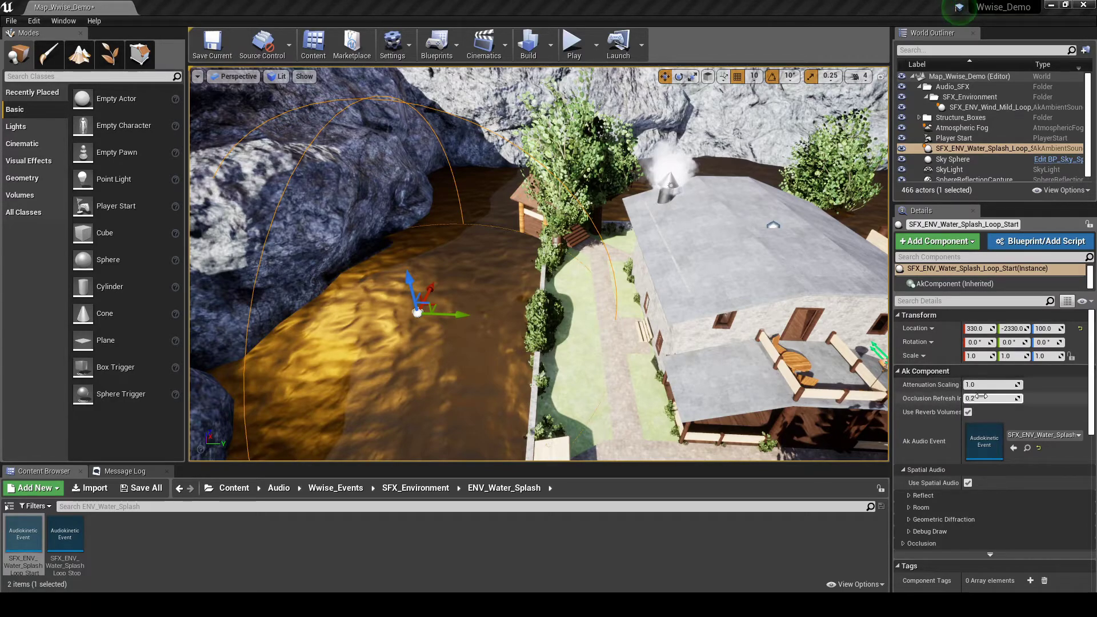
In the emitter's Details, use Occlusion Refresh Interval 0.0, uncheck Use Spatial Audio, and check Auto Post
left_click(985, 399)
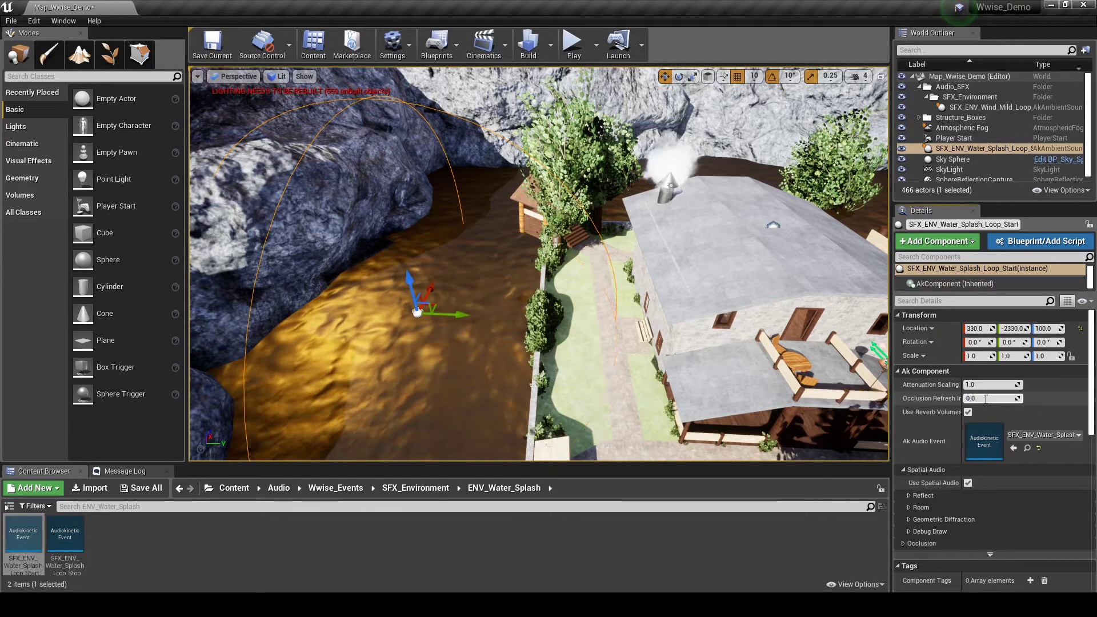
type("0.0")
key("Return")
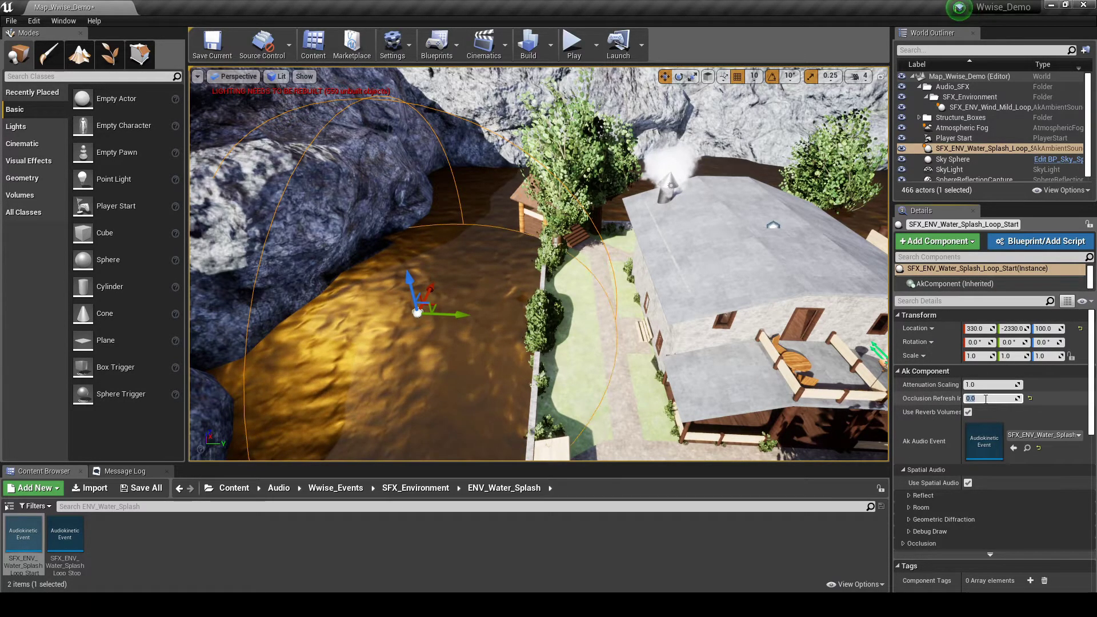
left_click(967, 483)
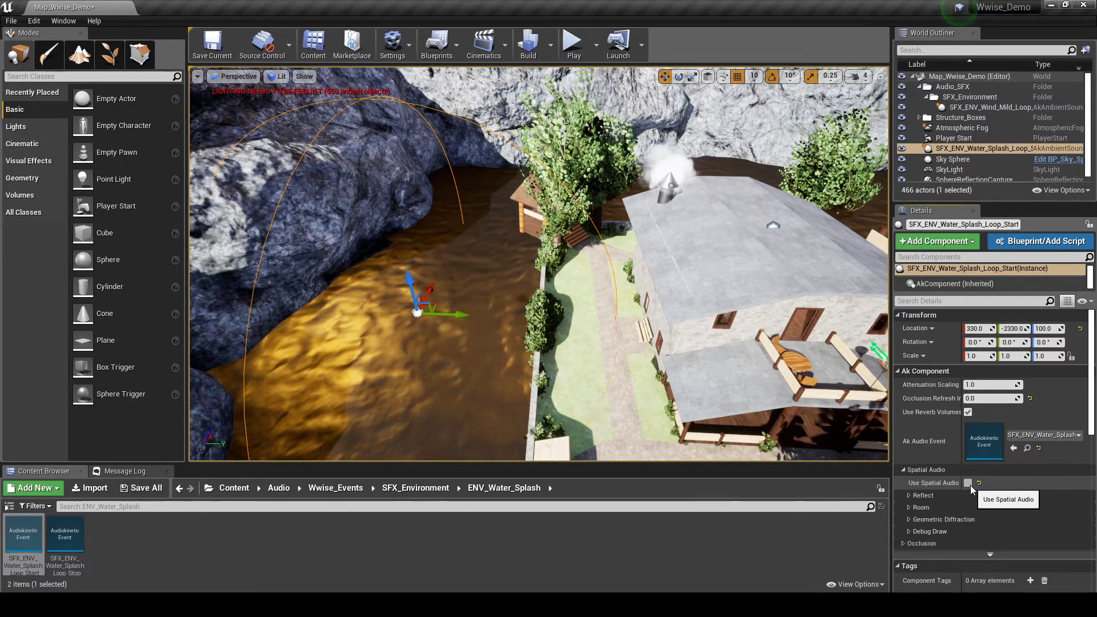
scroll(970, 492, "down", 5)
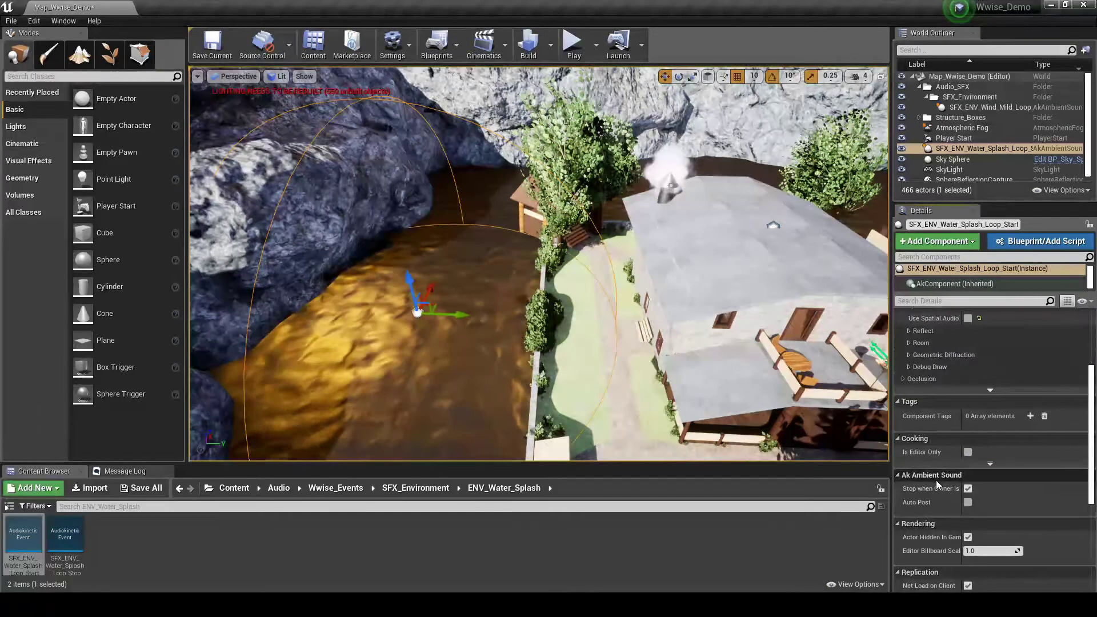
left_click(967, 502)
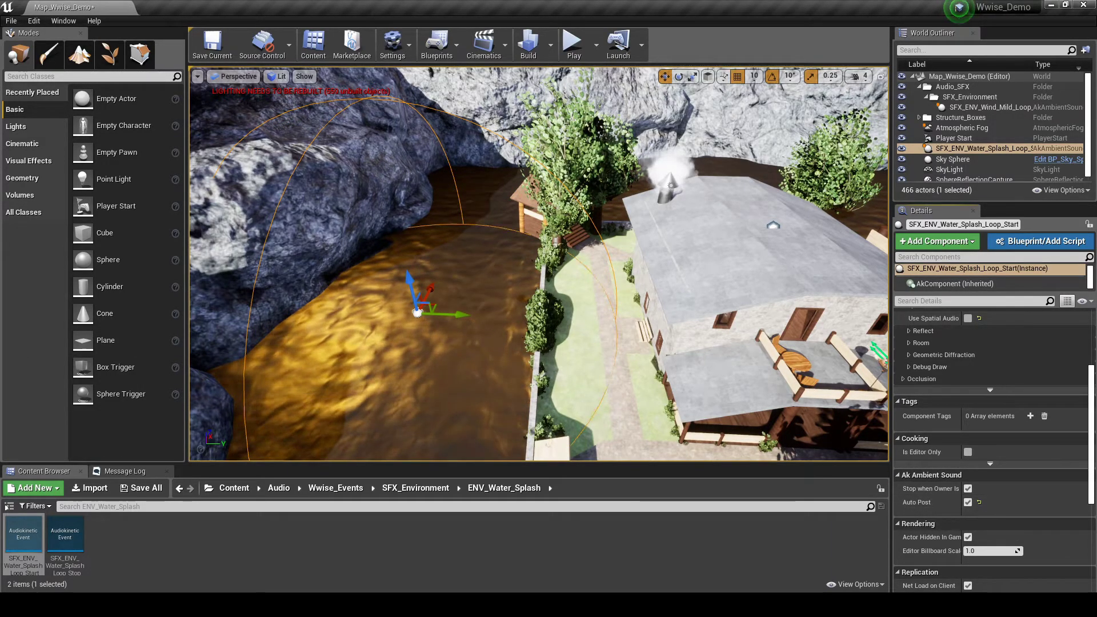
left_click(964, 88)
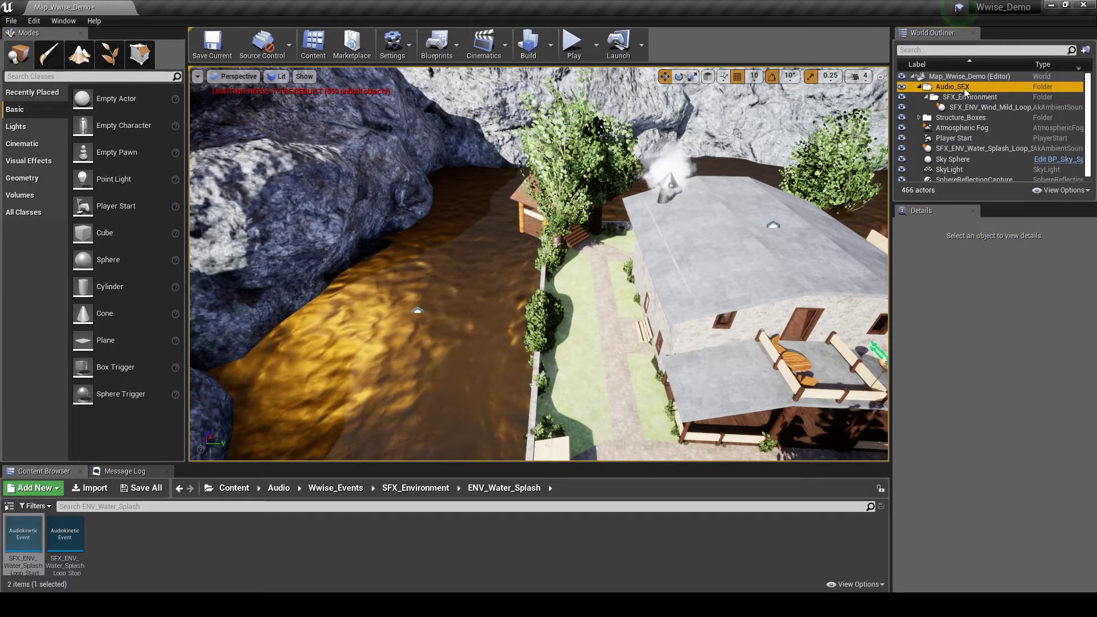
Move the splash actor into a new Audio_SFX/ENV_Water_Splash outliner folder and save the map
right_click(964, 88)
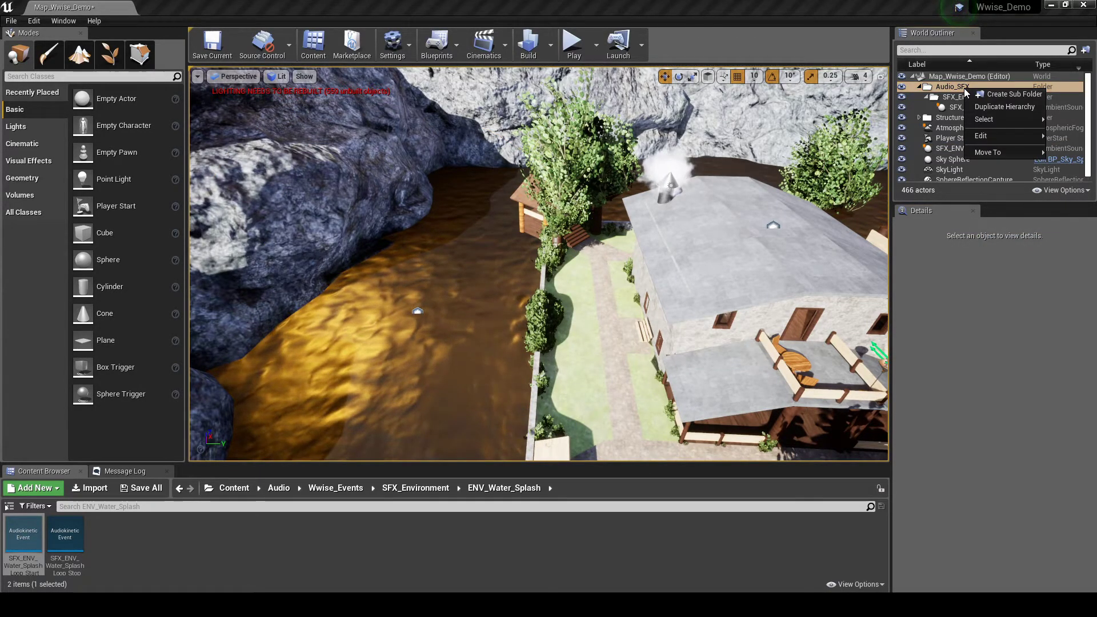
left_click(999, 89)
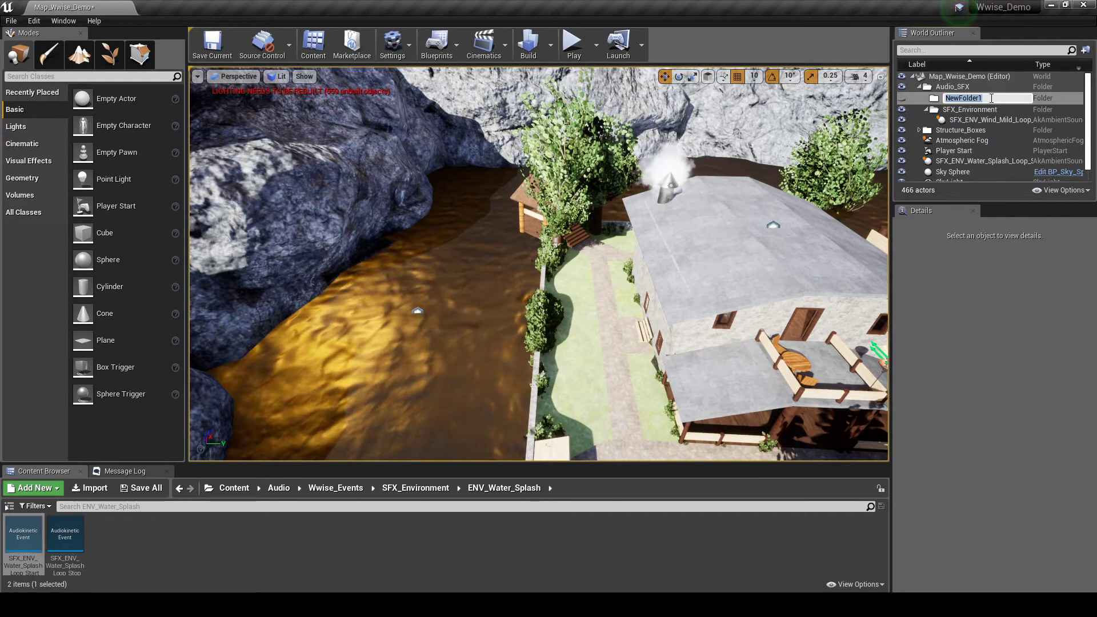
type("ENV_")
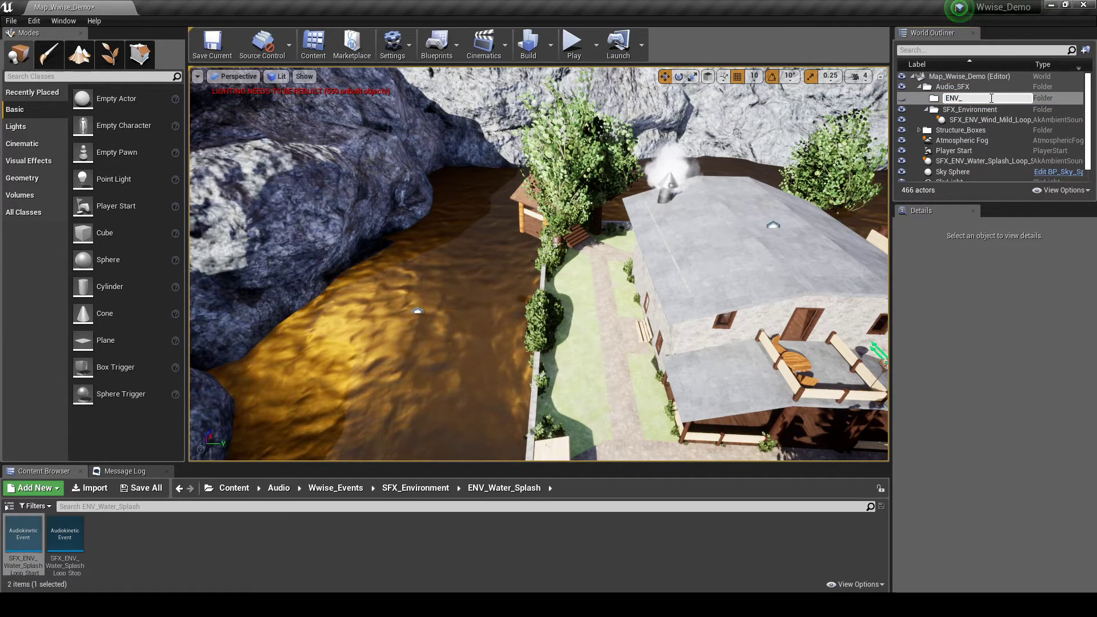
type("Water_Splash")
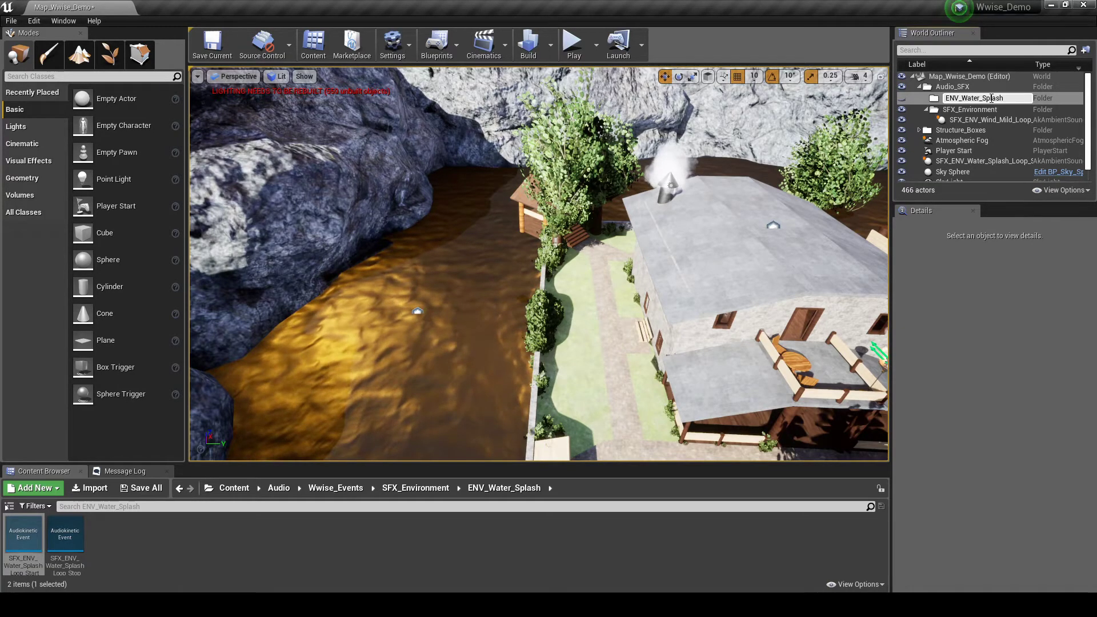
key("Return")
left_click_drag(943, 161, 1000, 97)
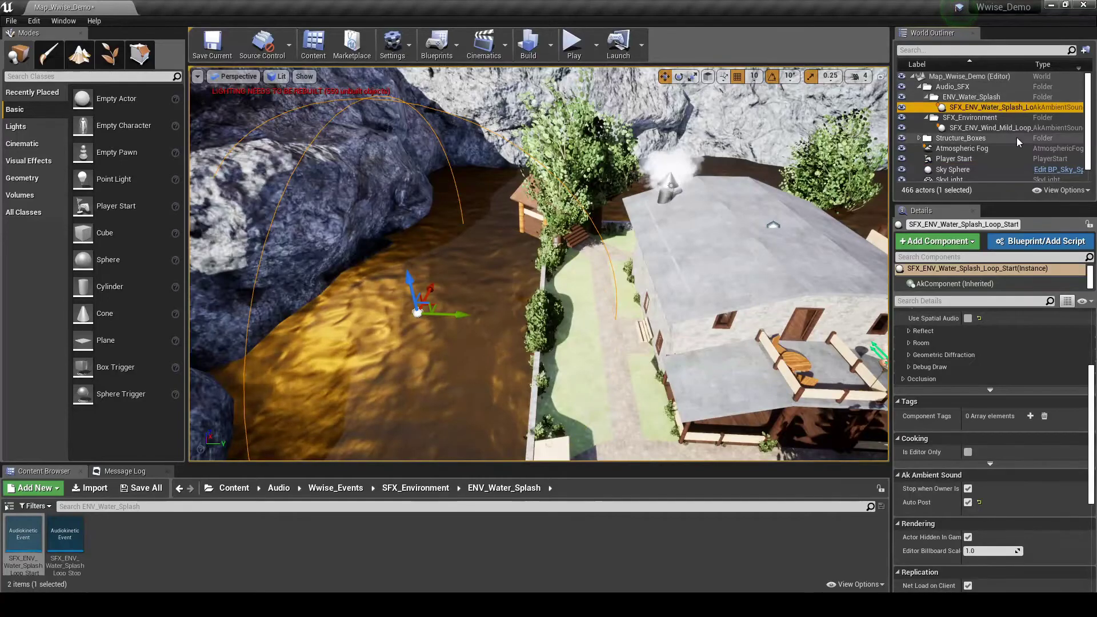
left_click(216, 38)
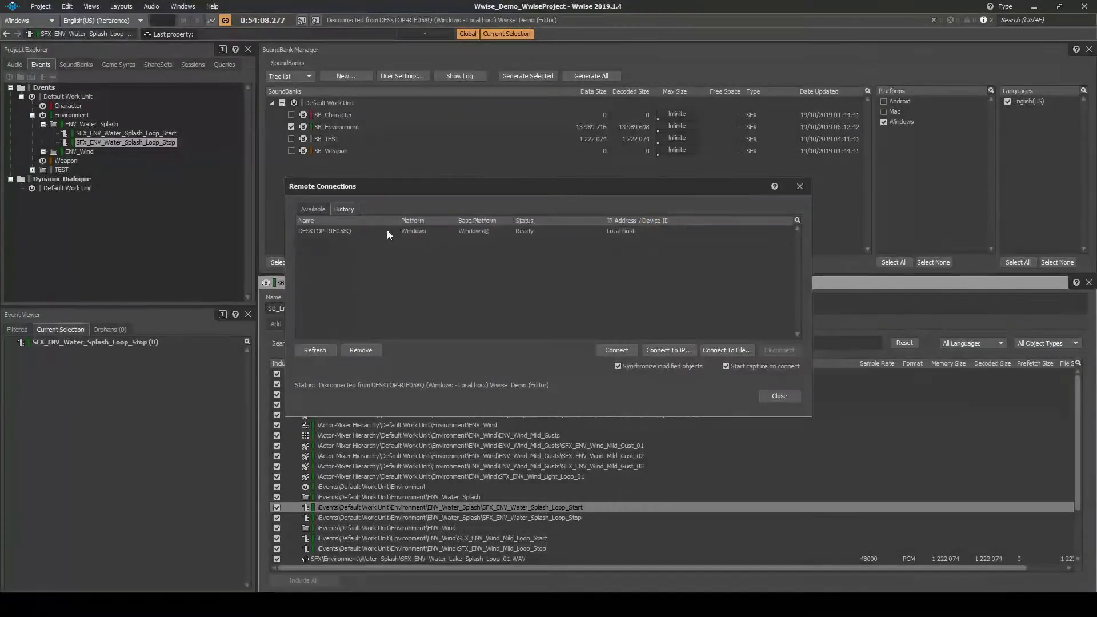
Connect Wwise to the local Unreal editor via Remote Connections and switch to the Profiler layout
double_click(386, 229)
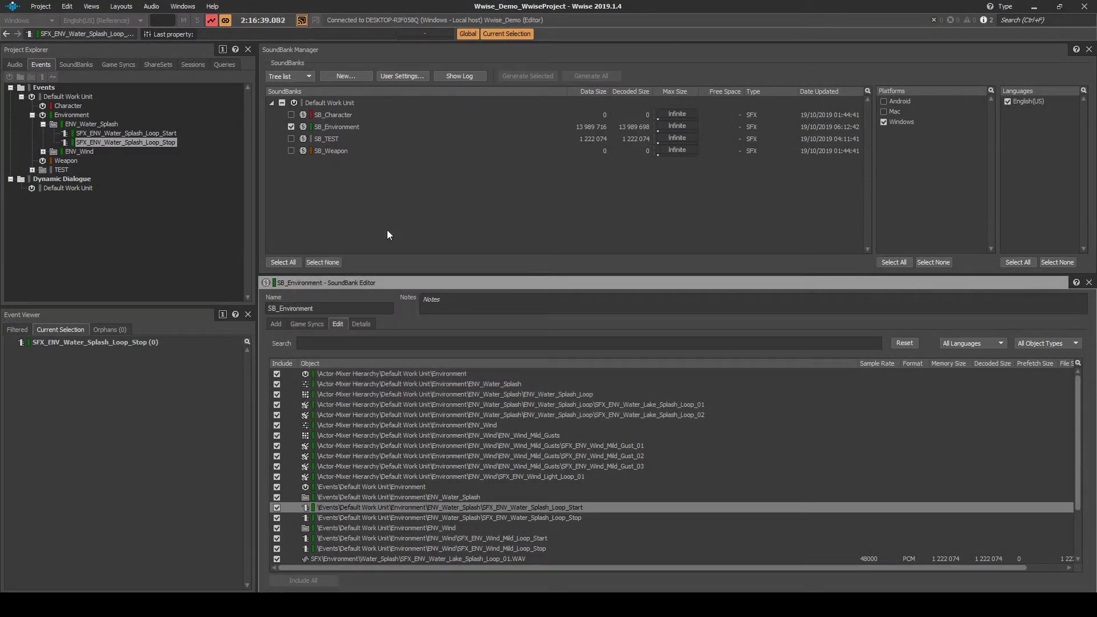
left_click(129, 8)
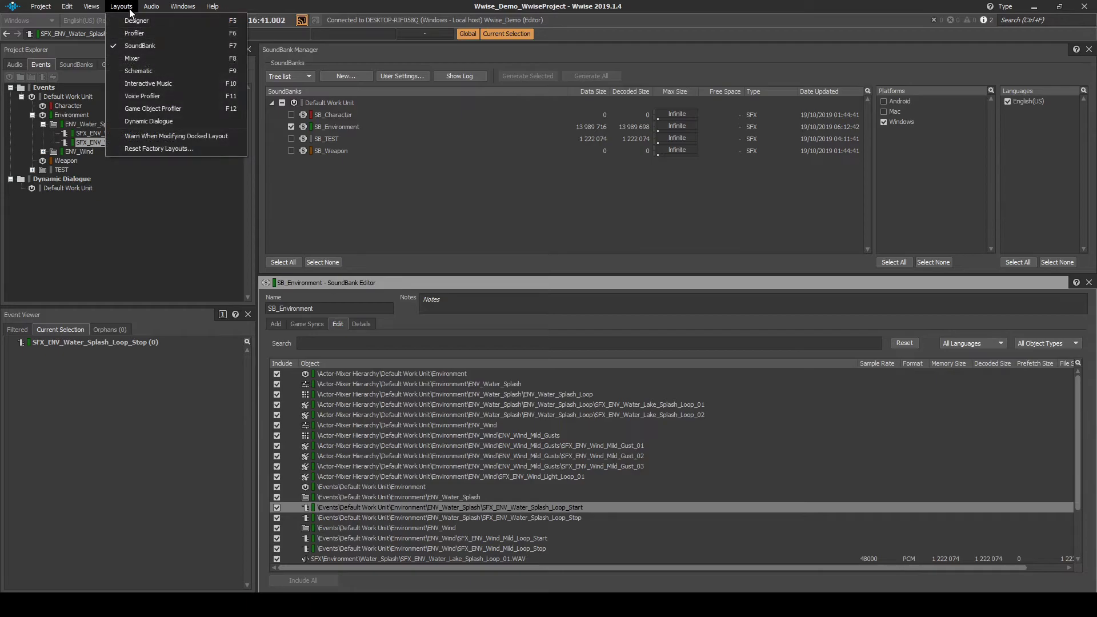
left_click(134, 38)
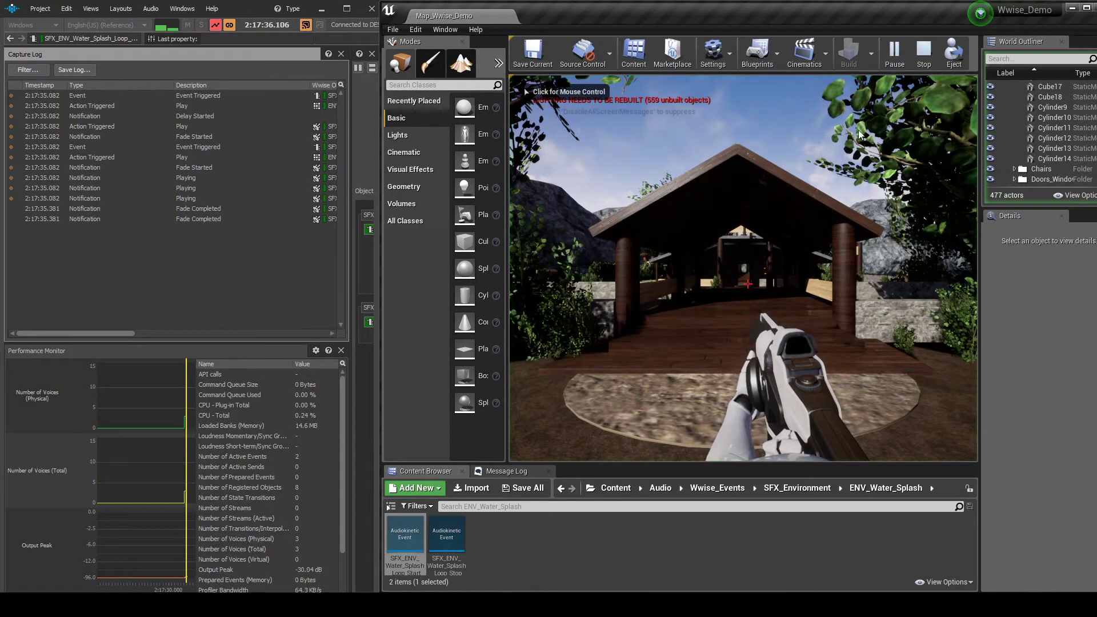
In play mode, walk through the pavilion and out across the moonlit lake to hear the splash loop
left_click(825, 229)
key("w")
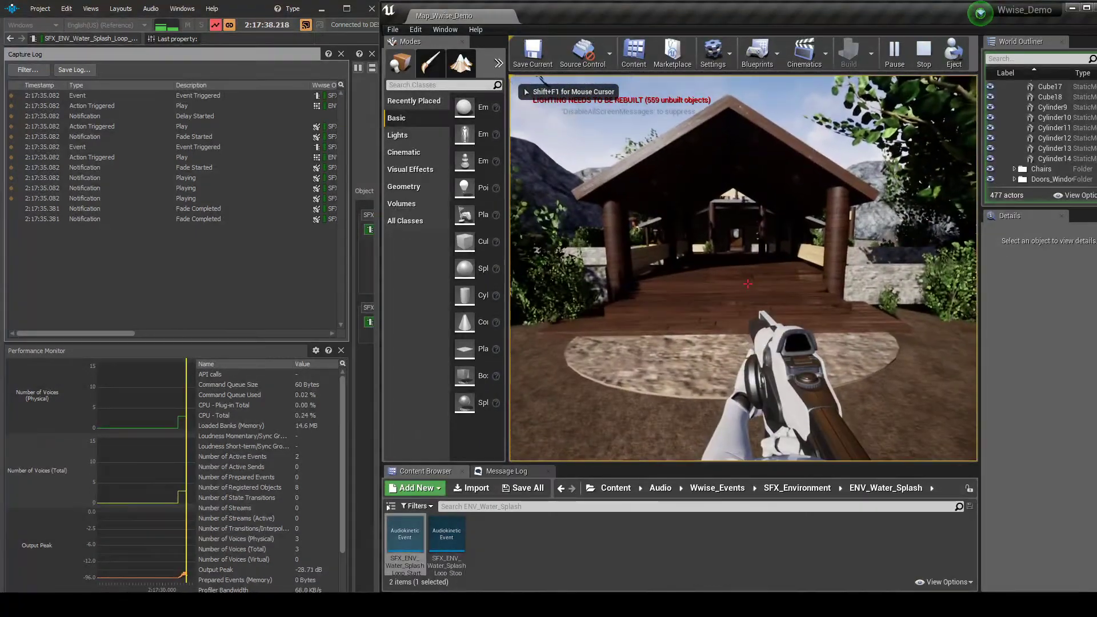
key("w")
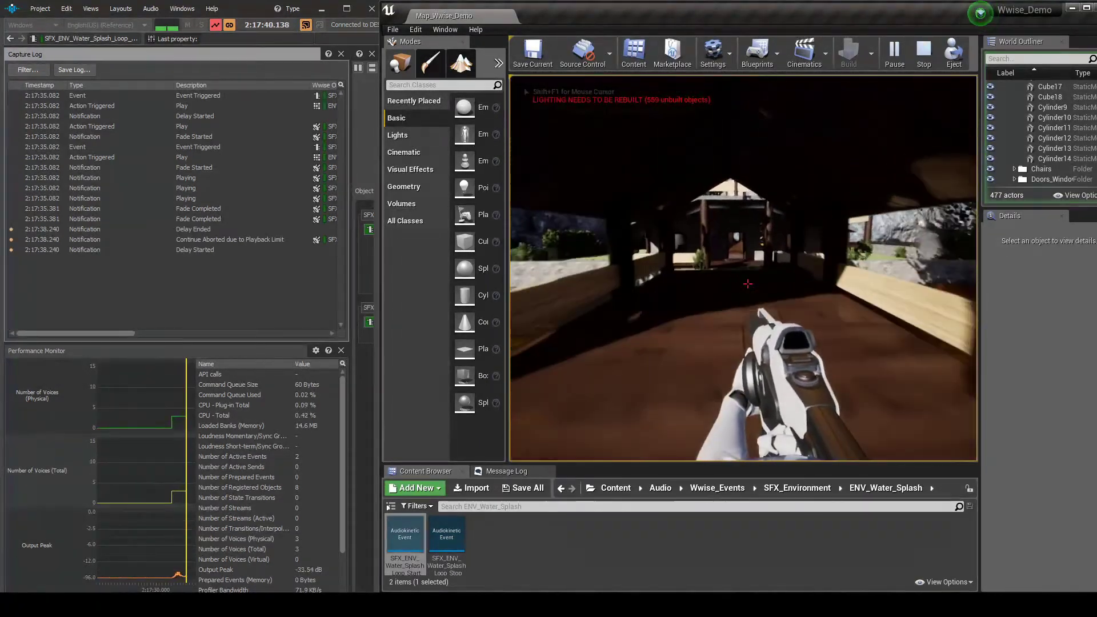
key("w")
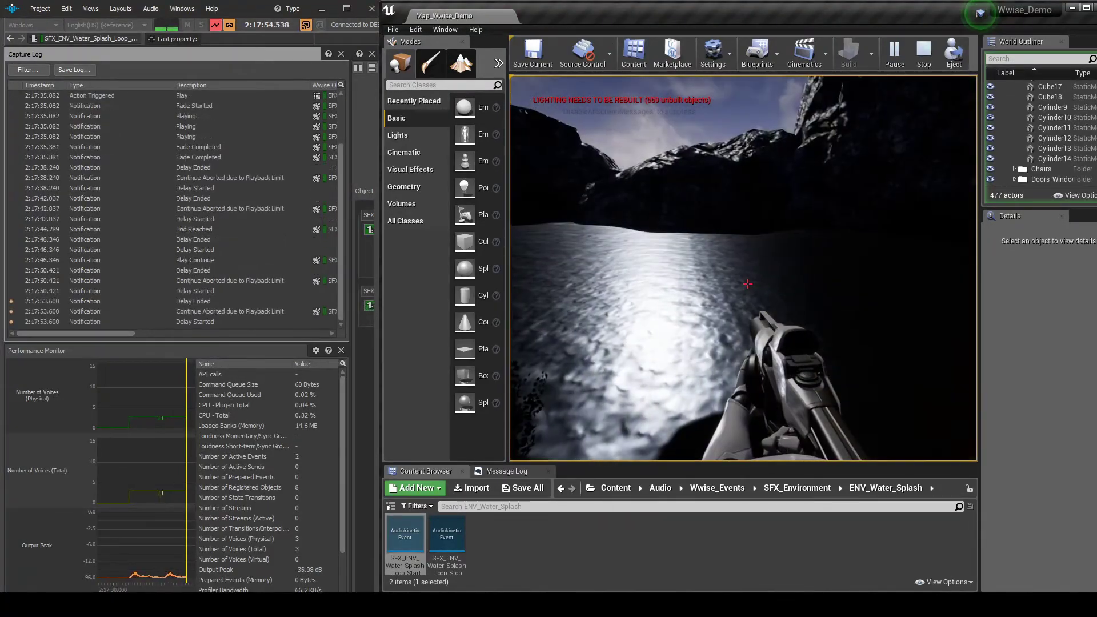
key("w")
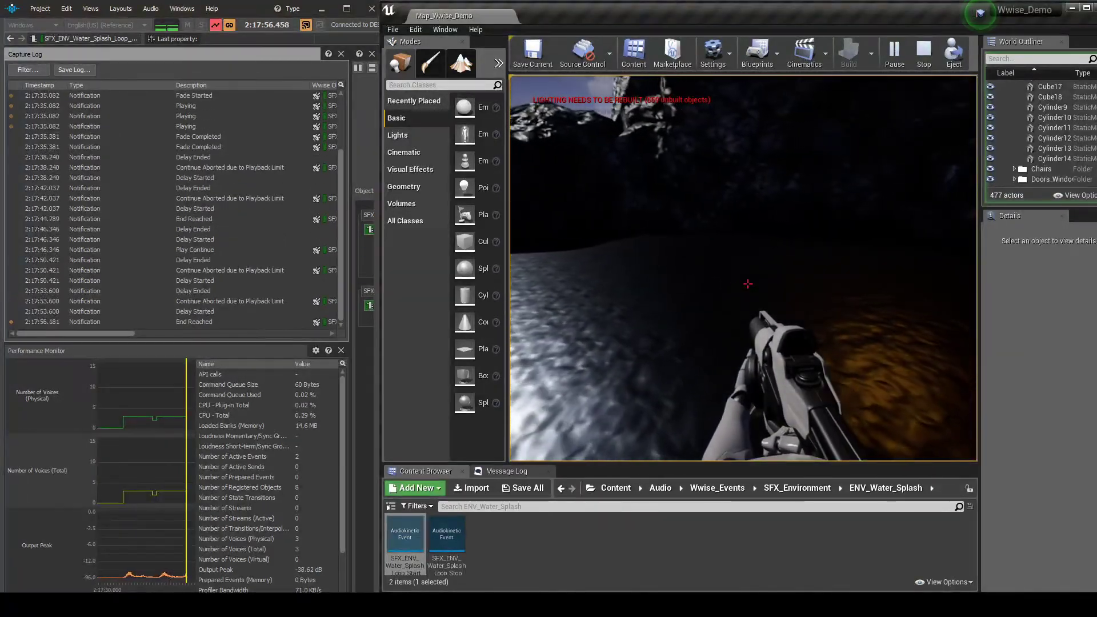
key("w")
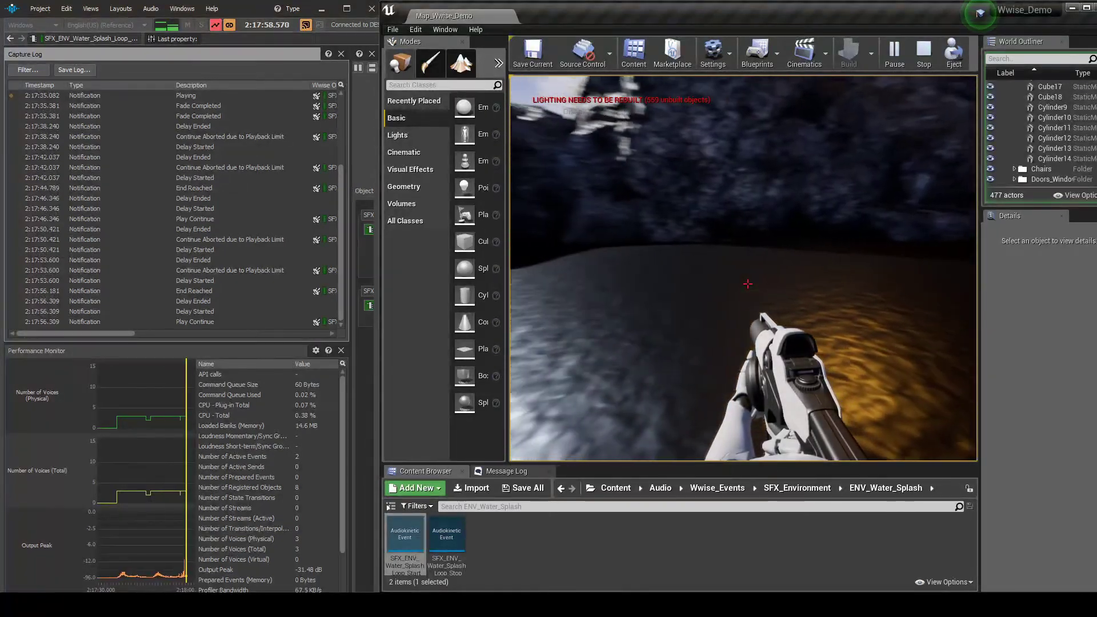
key("w")
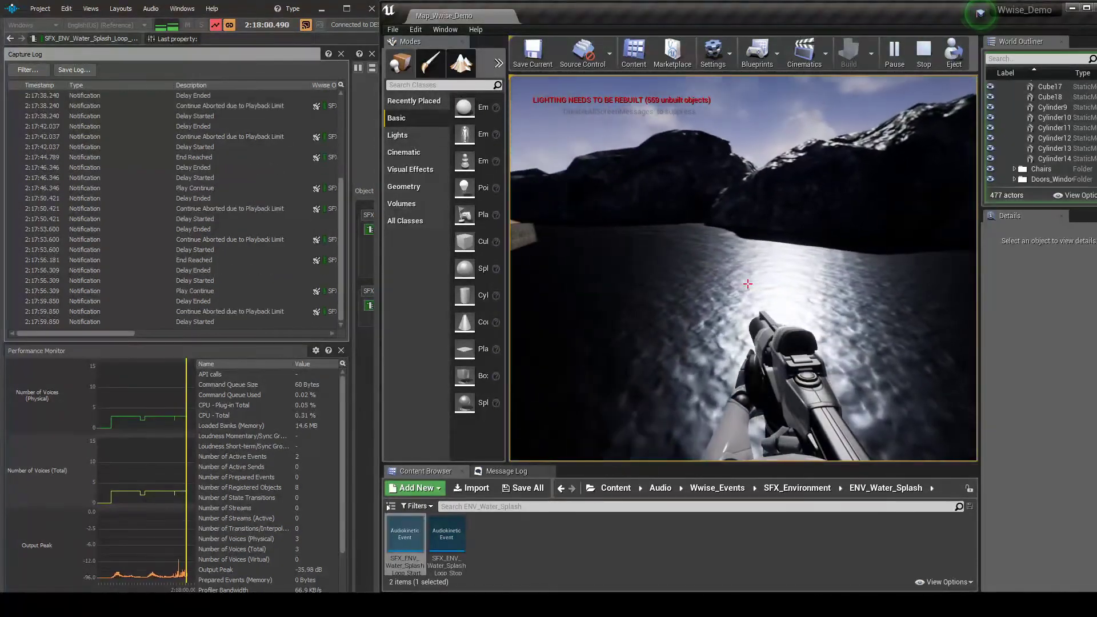
key("w")
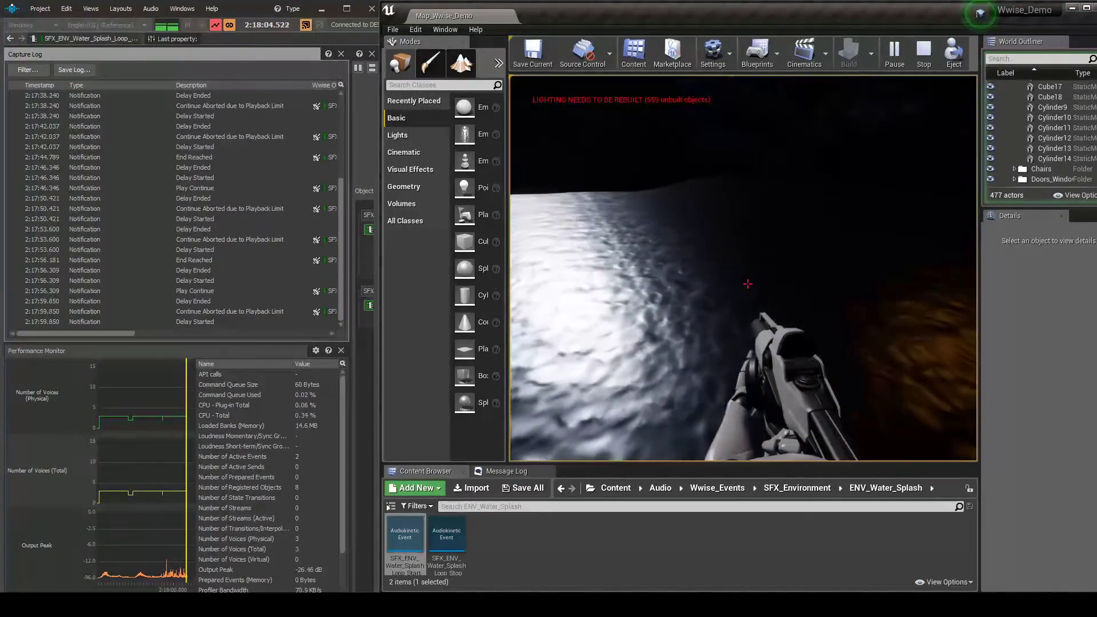
key("w")
key("w")
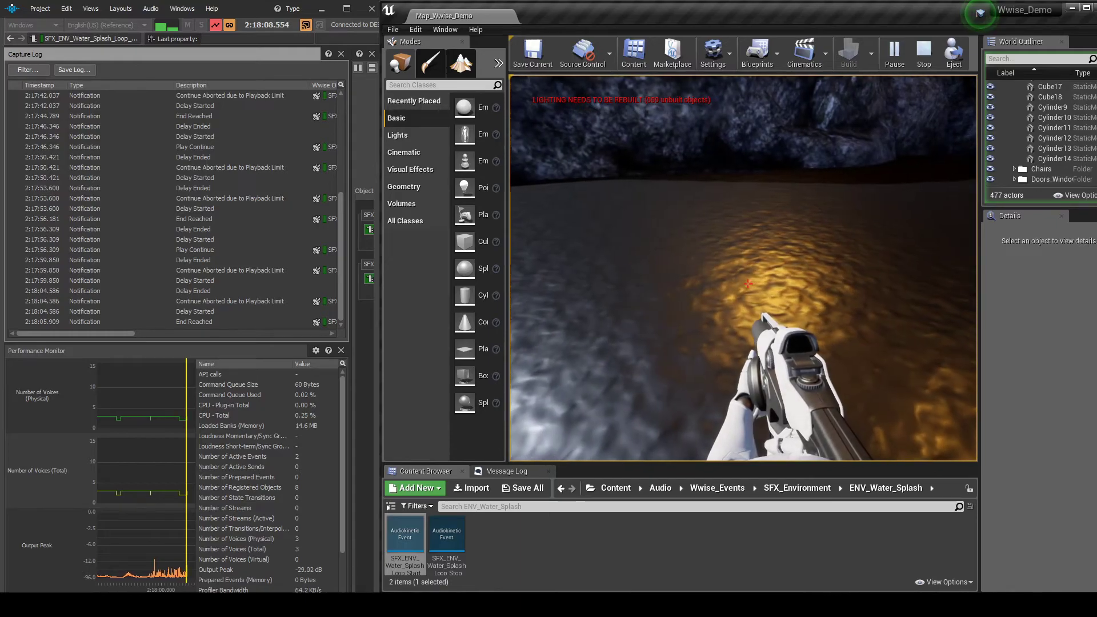
key("w")
key("w")
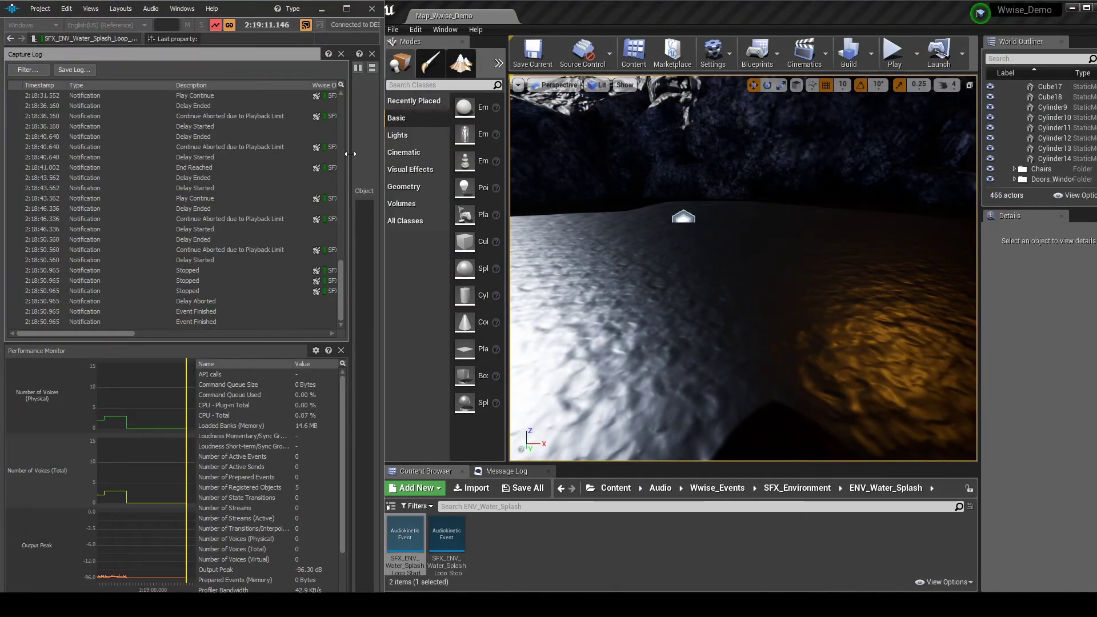
Widen the Wwise window over the editor and switch to the SoundBank layout
left_click_drag(380, 162, 874, 160)
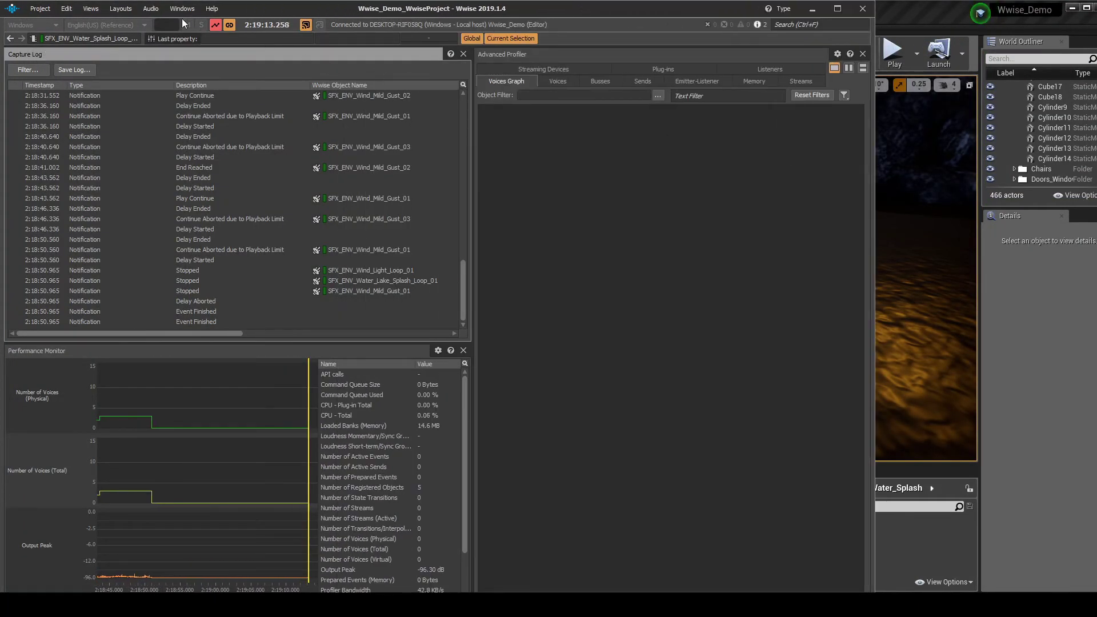
left_click(121, 8)
left_click(133, 51)
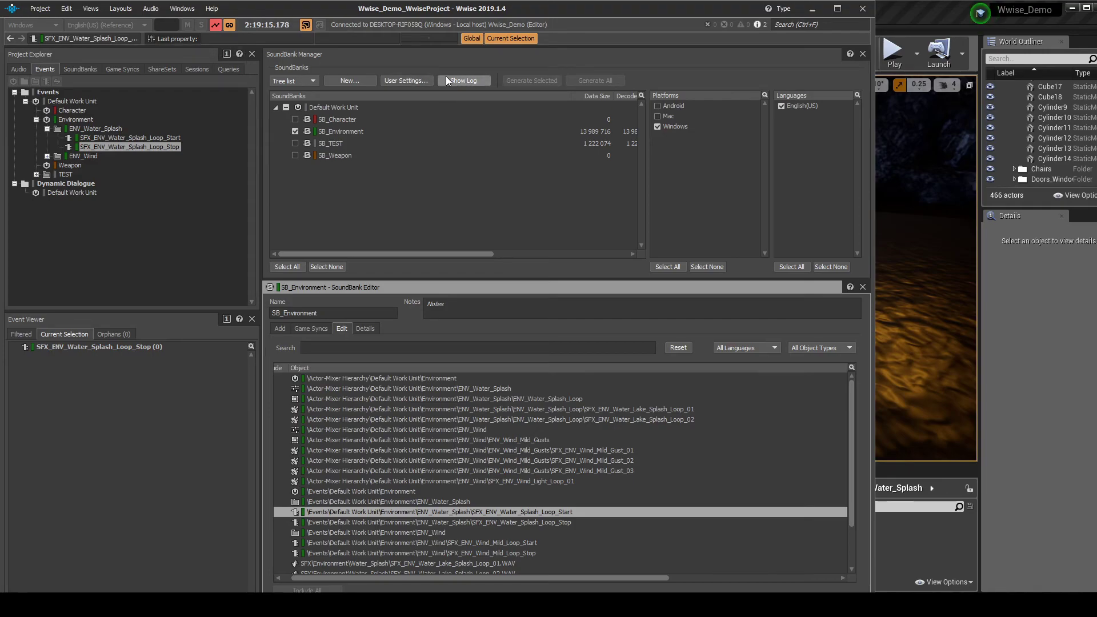
Disconnect Wwise from Unreal and regenerate all SoundBanks, rebuilding SB_Environment and Init
left_click(311, 25)
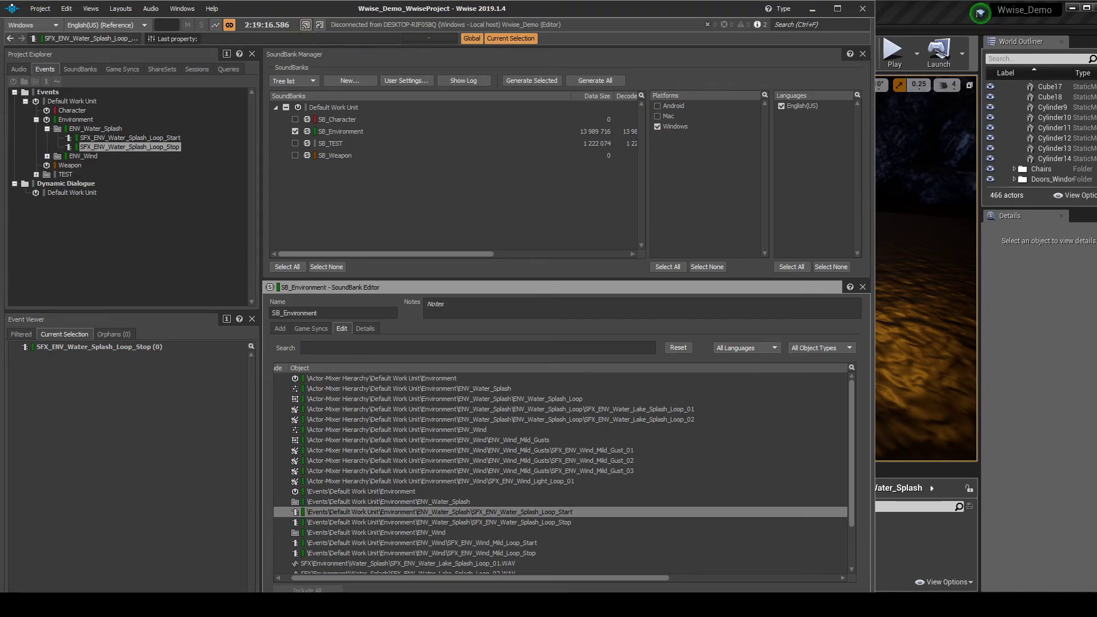
key("F7")
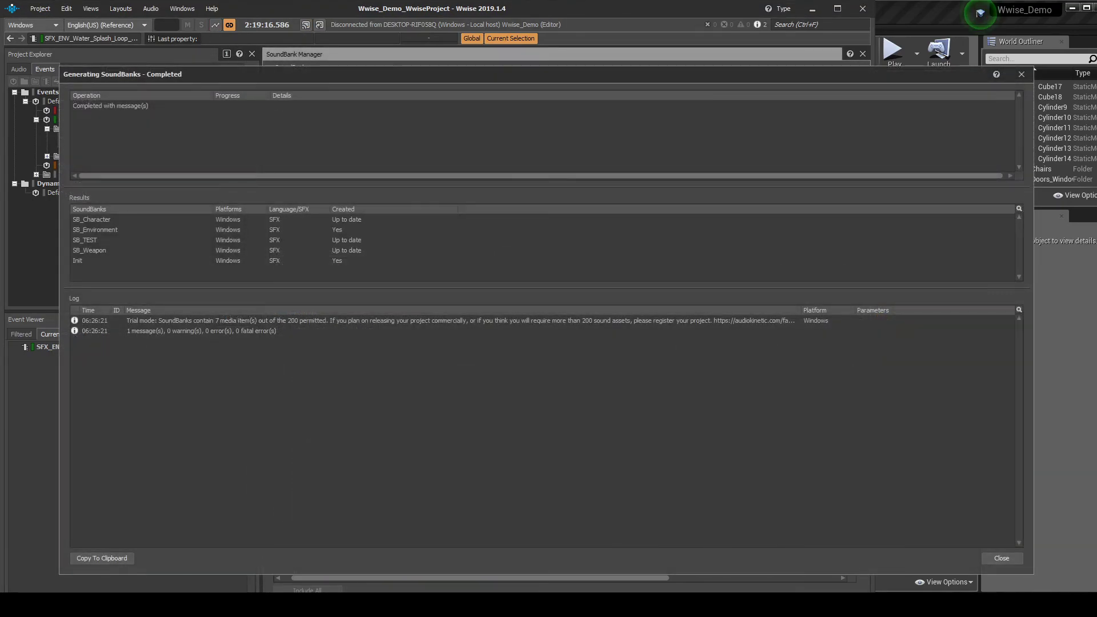
left_click(1001, 558)
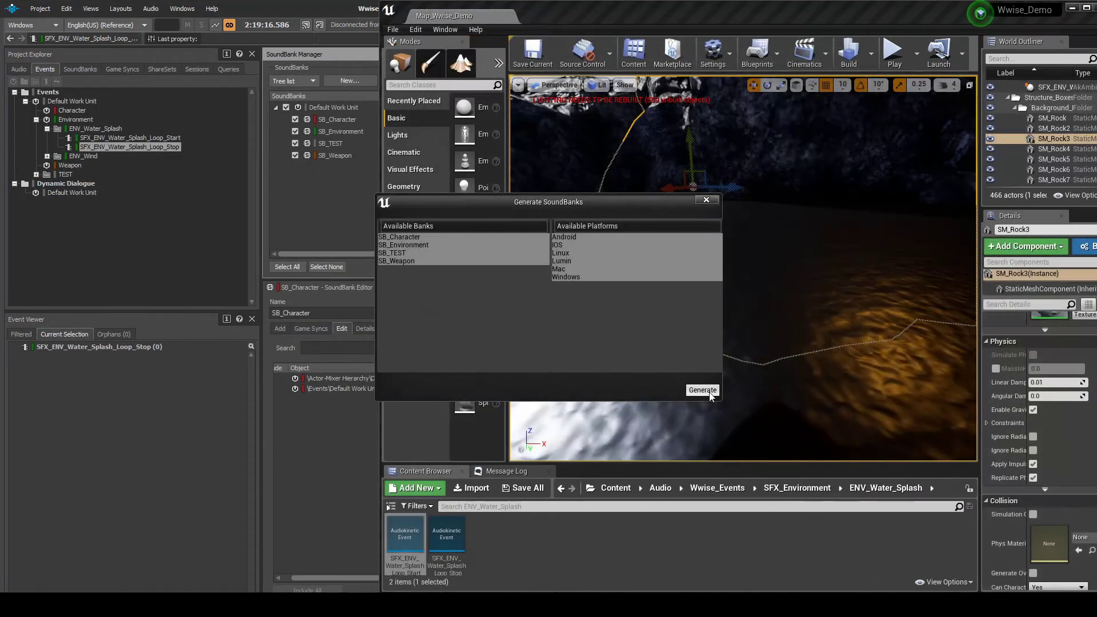